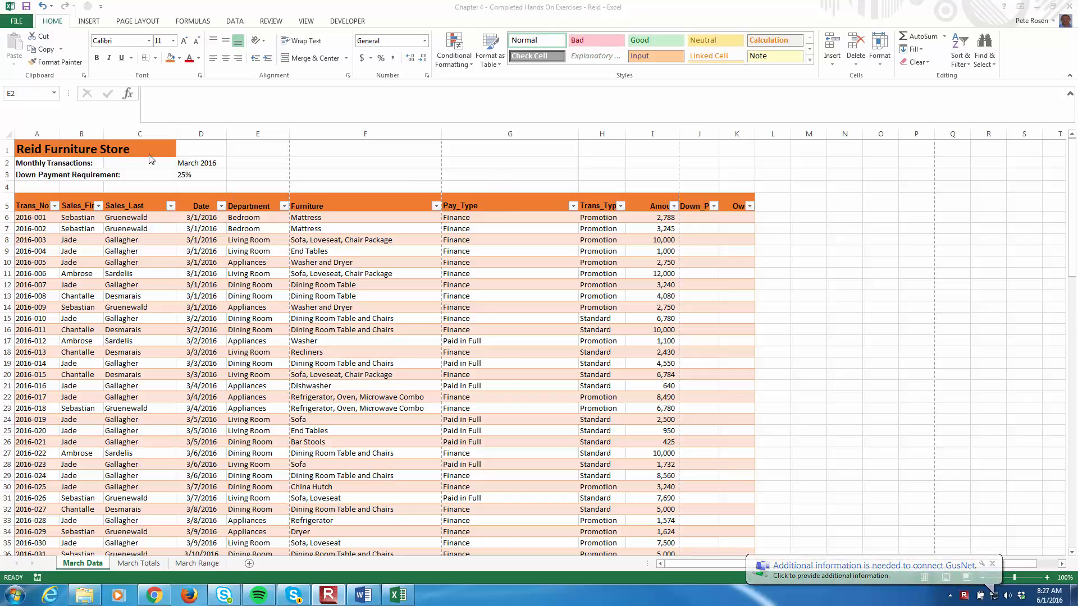
# - Look through the Trans_No column from the first transaction in A6 down to the last row of the table
pyautogui.click(39, 217)
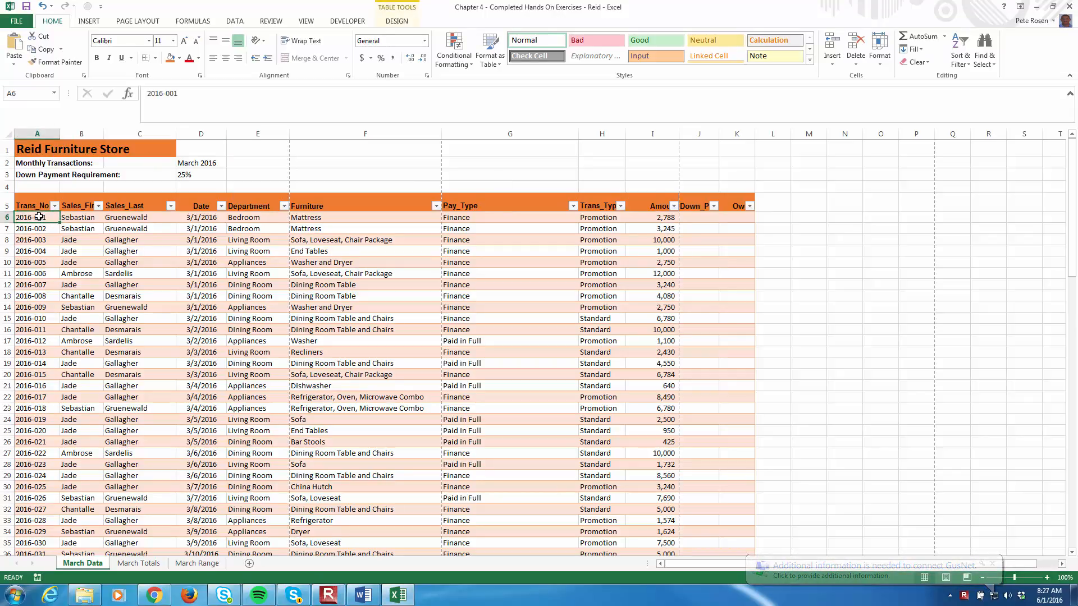
pyautogui.scroll(-20, 45, 336)
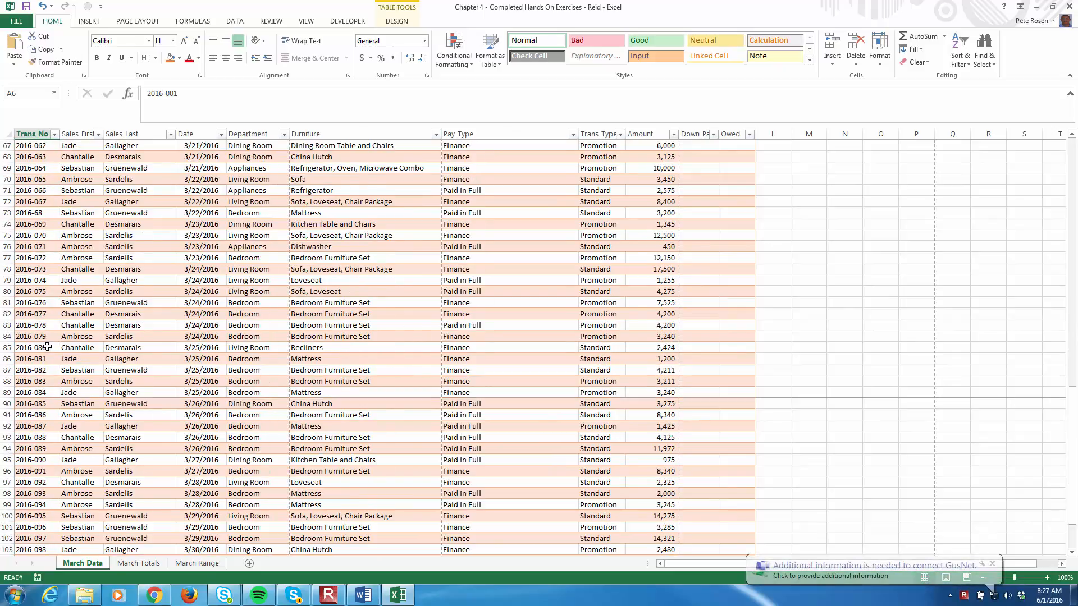
pyautogui.scroll(-6, 47, 347)
pyautogui.keyDown('shift'); pyautogui.click(48, 416); pyautogui.keyUp('shift')
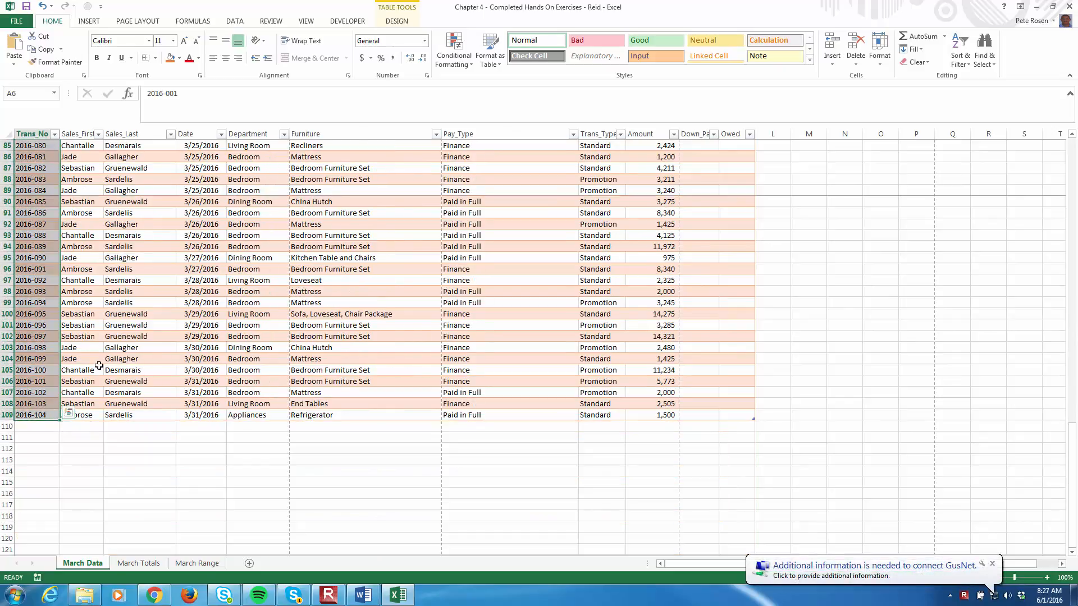
pyautogui.scroll(20, 90, 367)
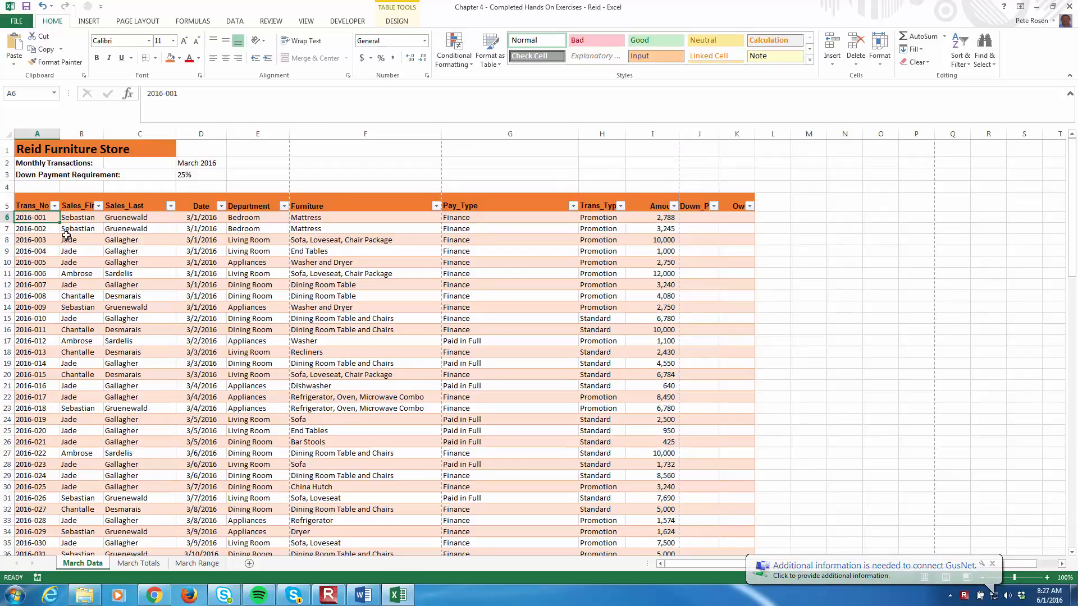
pyautogui.click(33, 218)
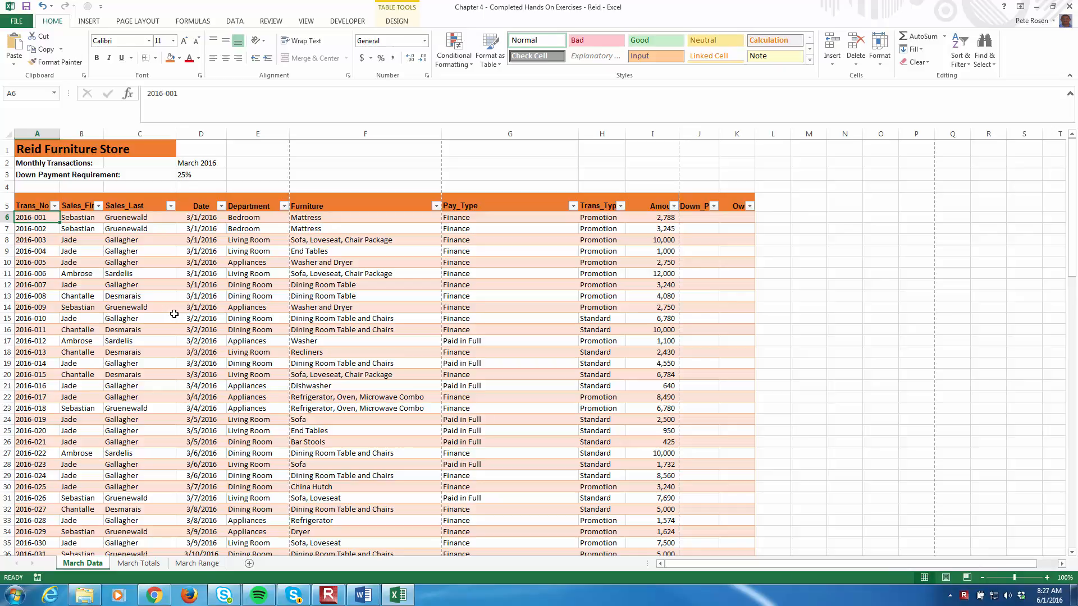
# - Sort the March Data table by Sales_Last from A to Z and look through the reordered rows
pyautogui.click(157, 199)
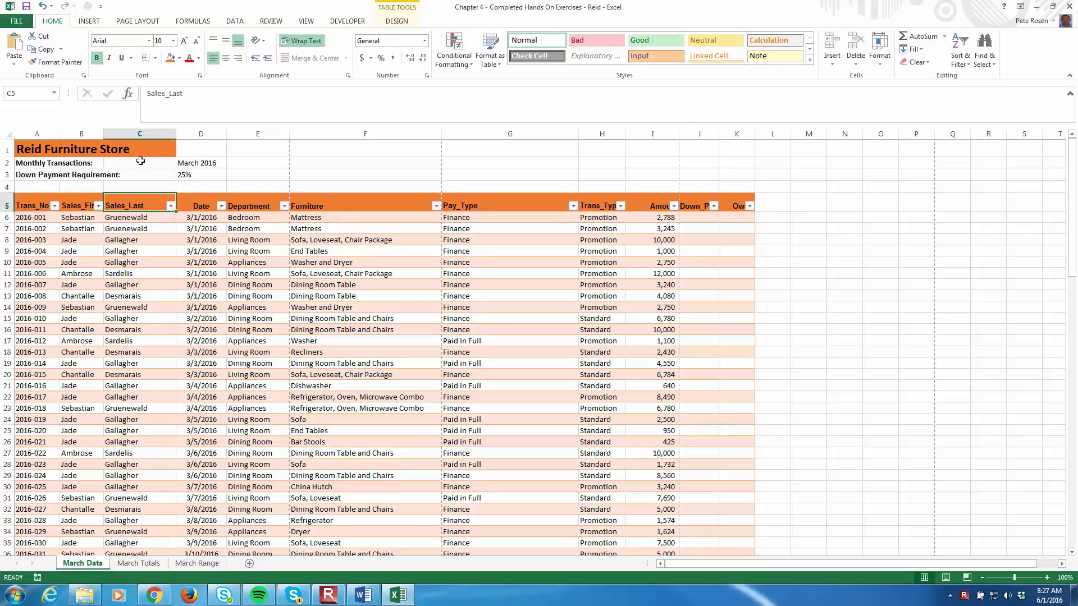
pyautogui.click(171, 207)
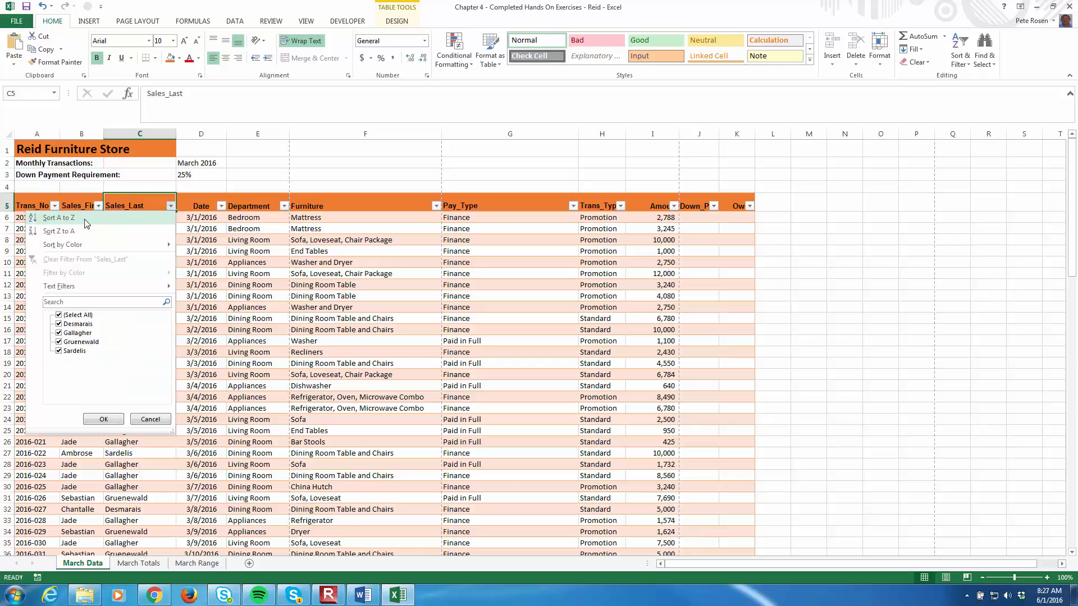
pyautogui.click(59, 218)
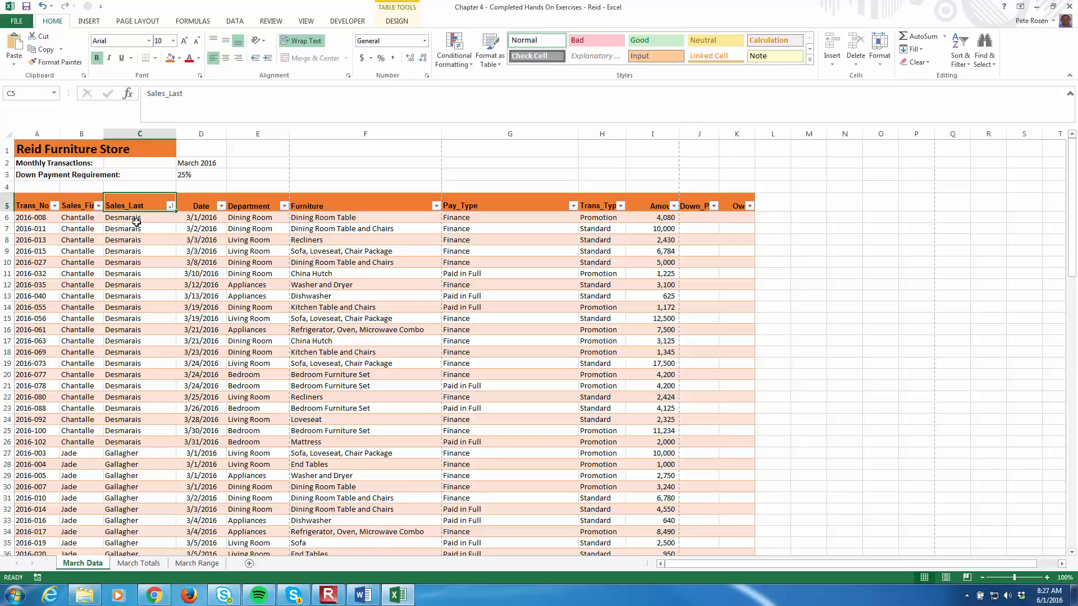
pyautogui.scroll(-8, 137, 222)
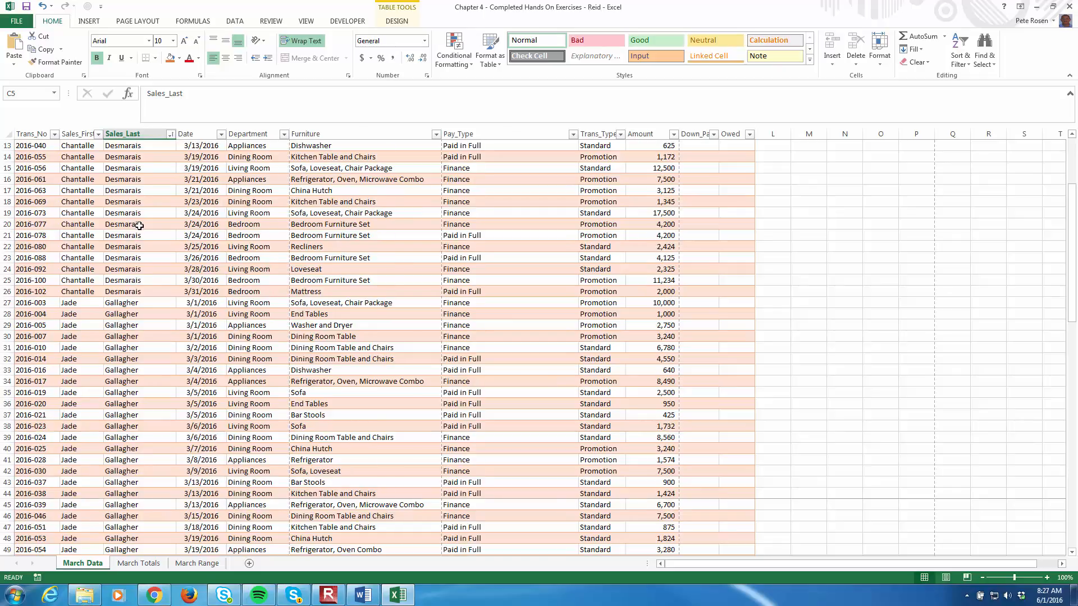
pyautogui.scroll(-16, 140, 226)
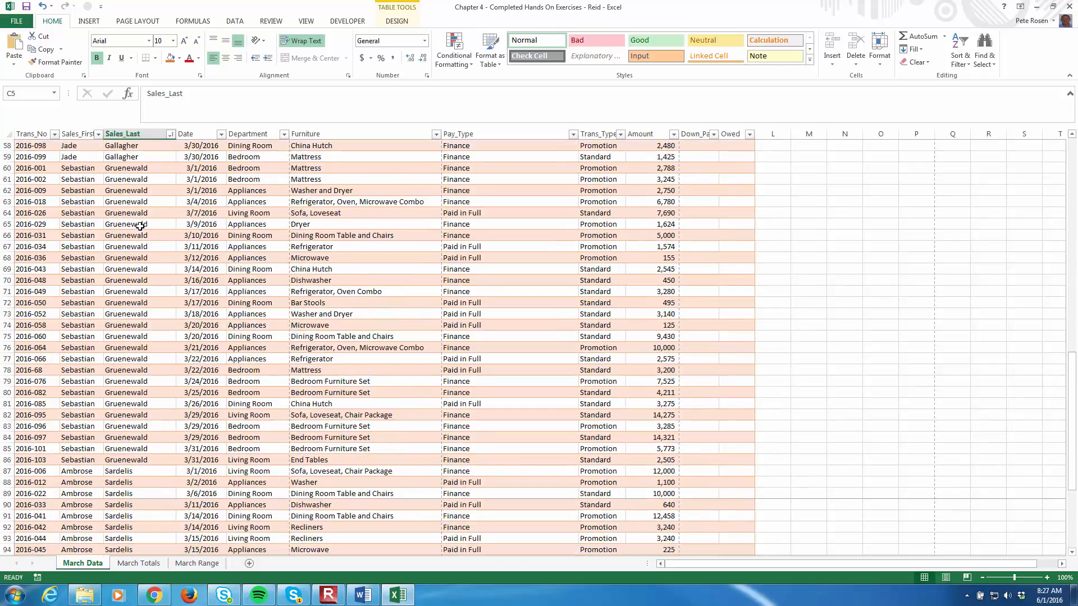
pyautogui.scroll(-5, 140, 226)
pyautogui.scroll(19, 143, 224)
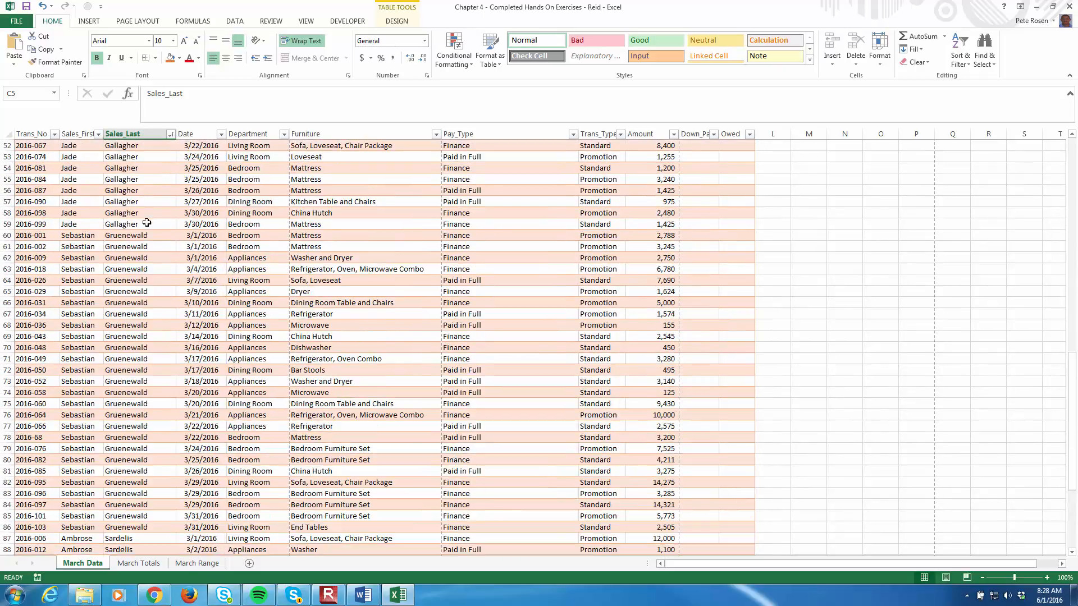
pyautogui.scroll(10, 147, 223)
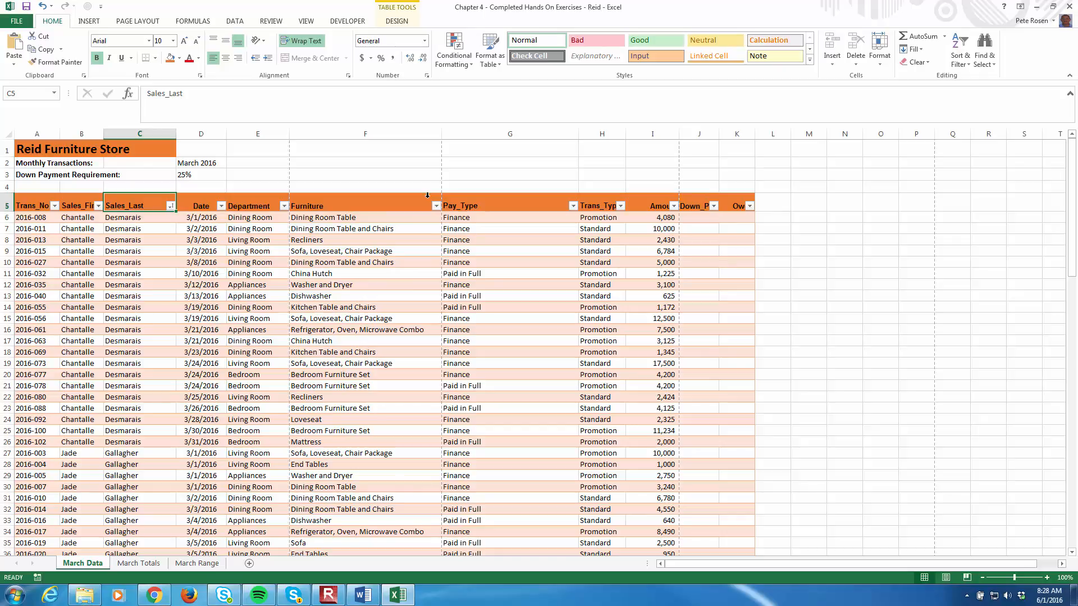
# - Sort the table by the Amount column from largest to smallest
pyautogui.click(673, 206)
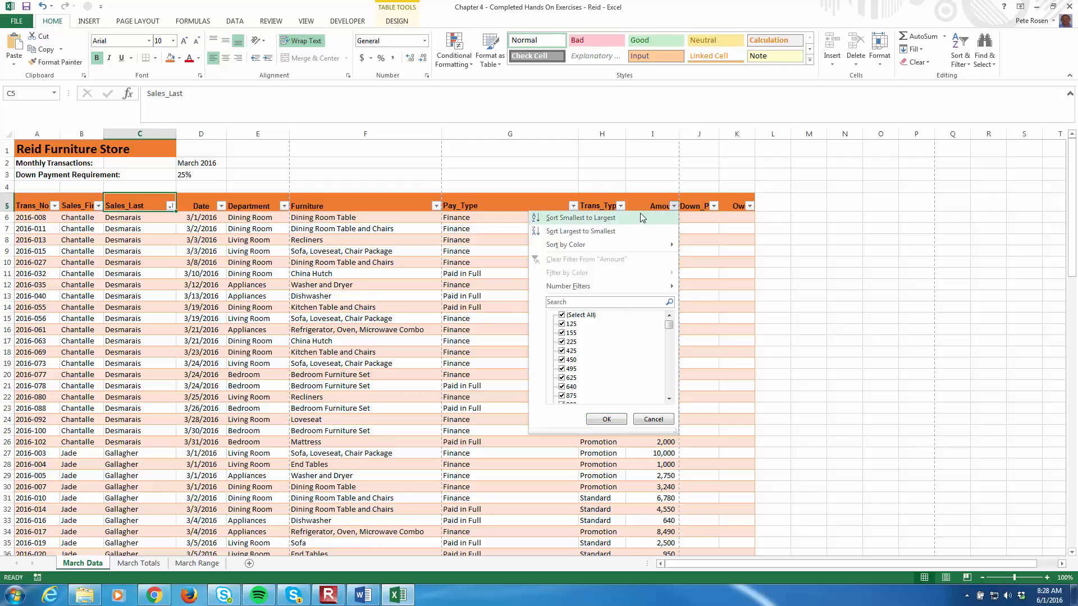
pyautogui.click(628, 231)
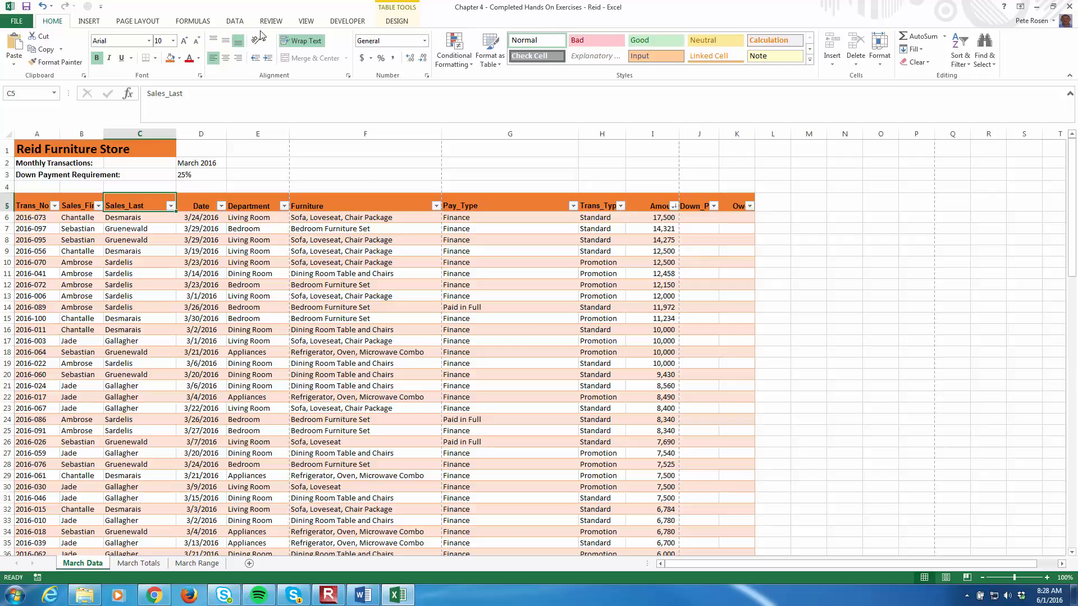
# - Start a custom sort of the table with Pay_Type as the primary level, ordered A to Z
pyautogui.click(242, 22)
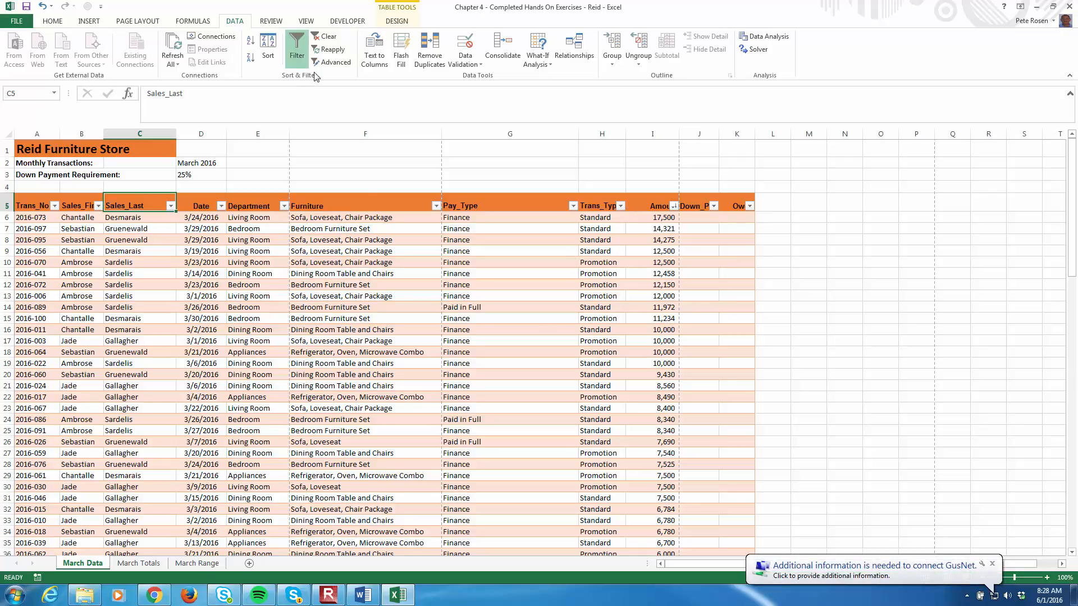
pyautogui.click(269, 57)
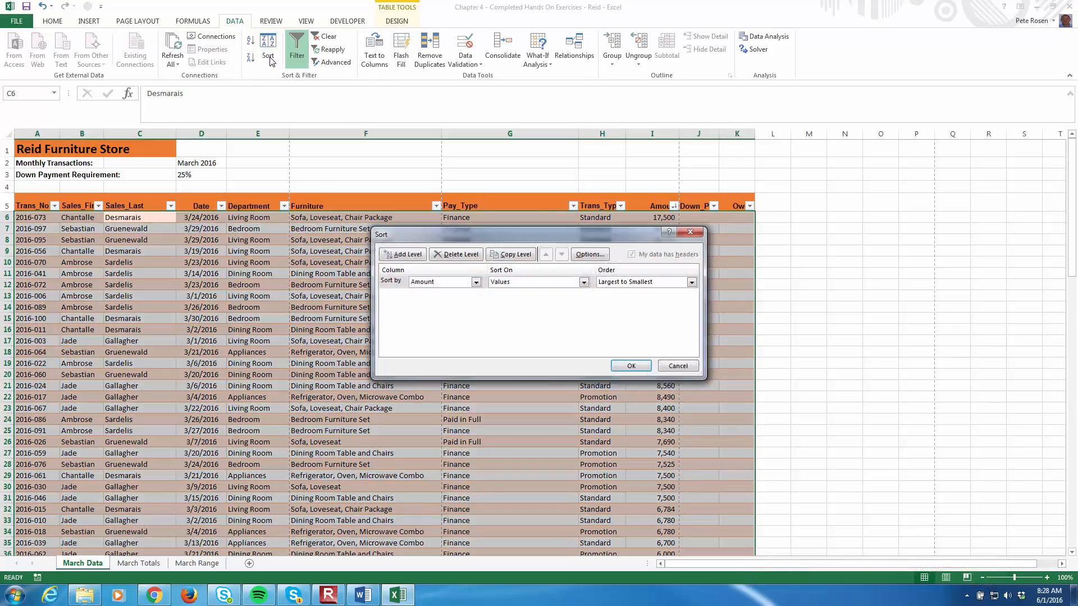
pyautogui.moveTo(499, 234); pyautogui.dragTo(352, 247)
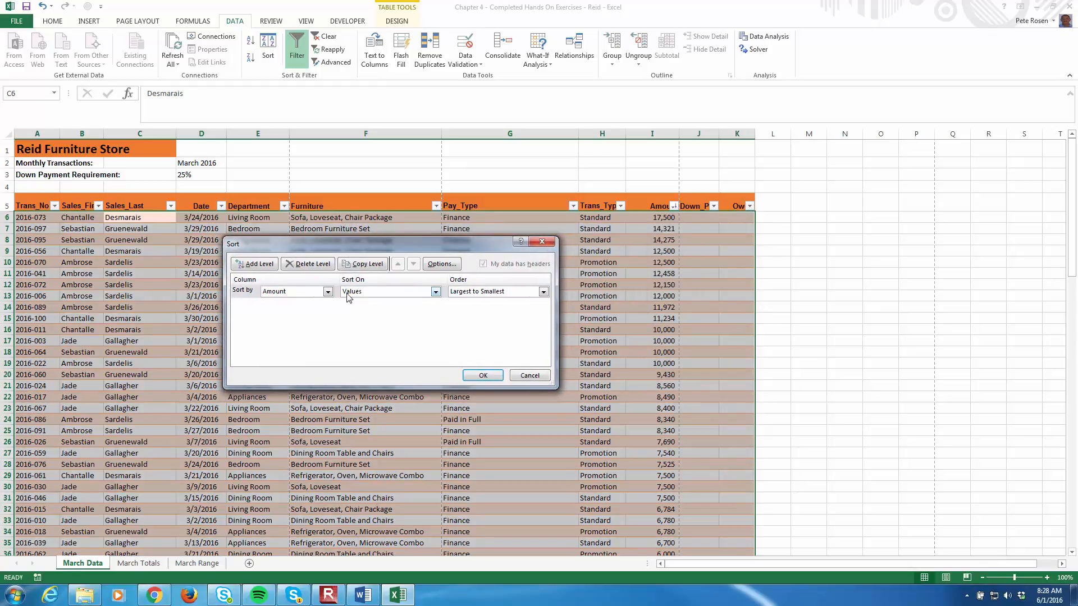
pyautogui.click(329, 293)
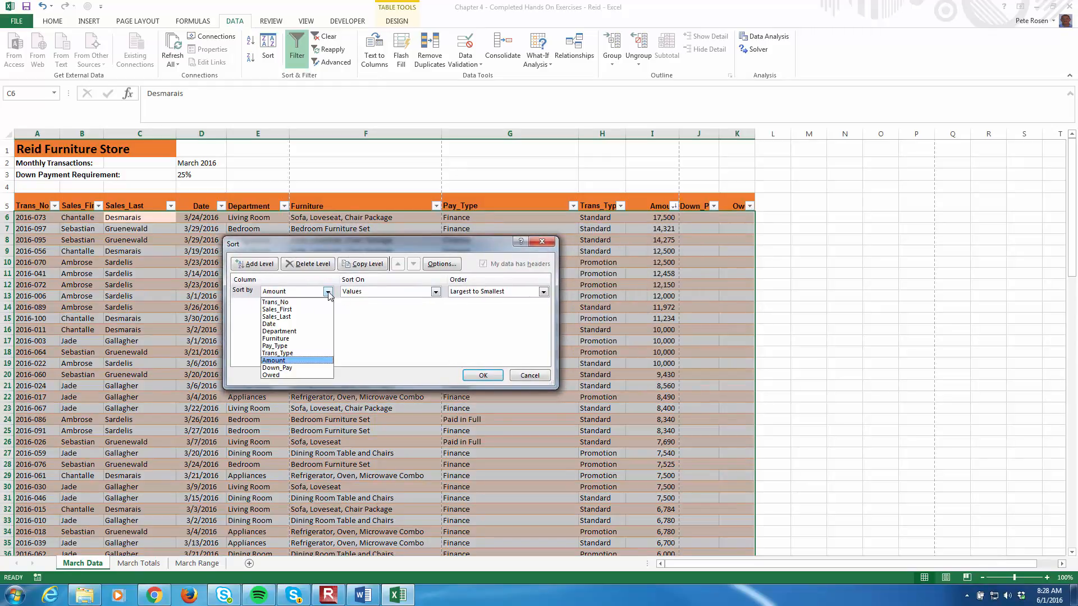
pyautogui.click(291, 346)
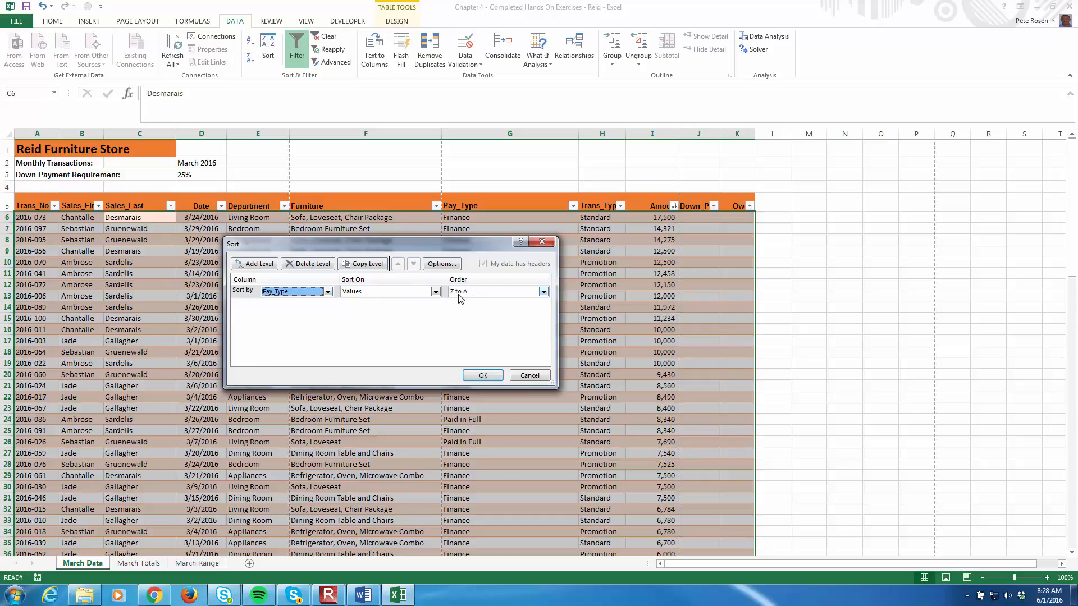
pyautogui.click(543, 293)
pyautogui.click(498, 305)
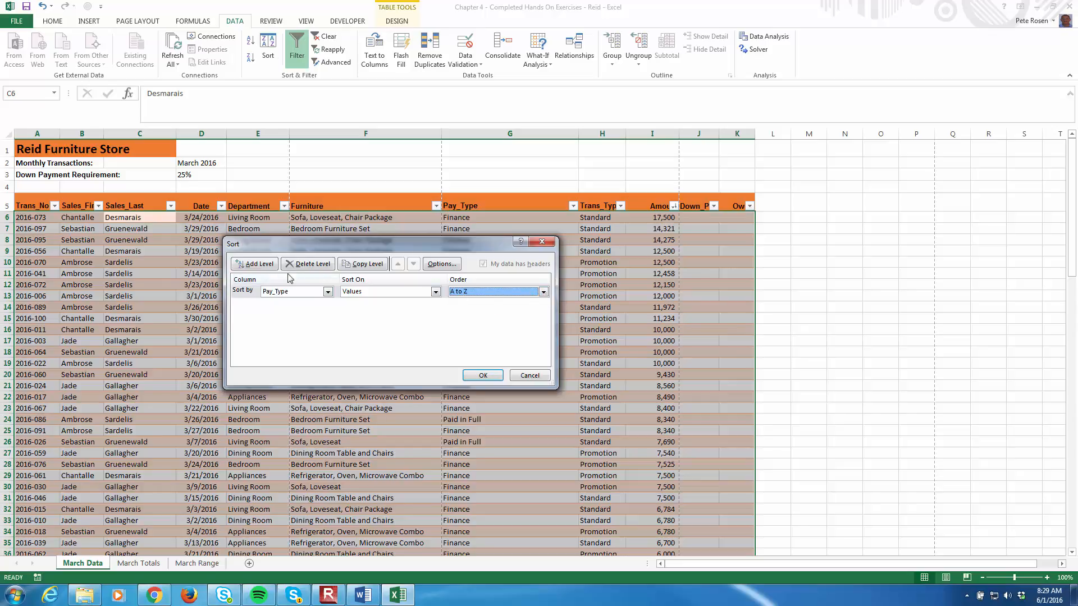
# - Add a second sort level on Trans_Type, sorted by values from A to Z
pyautogui.click(260, 264)
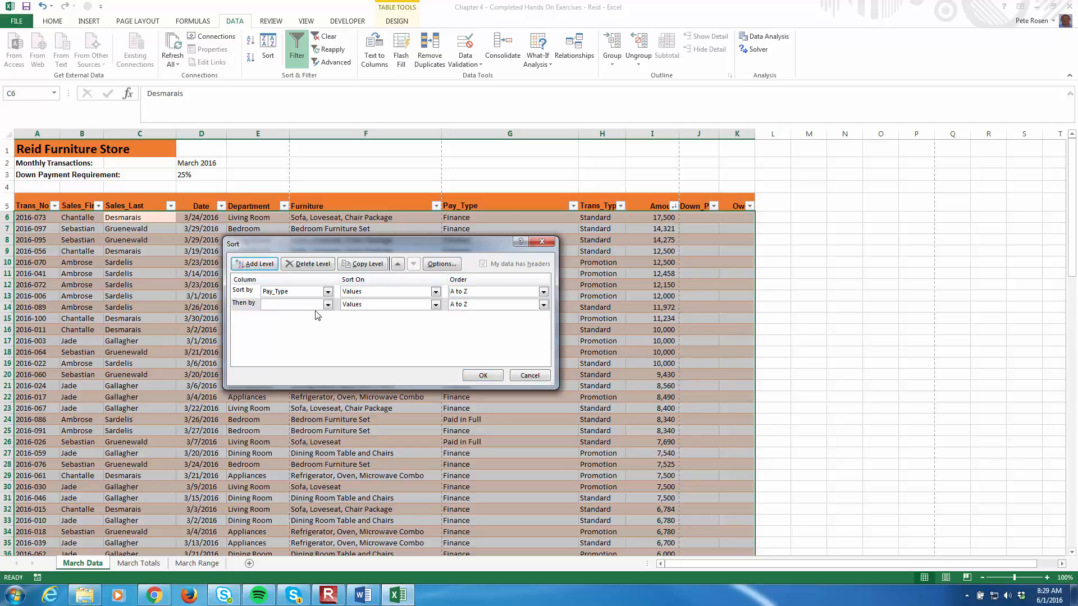
pyautogui.click(328, 305)
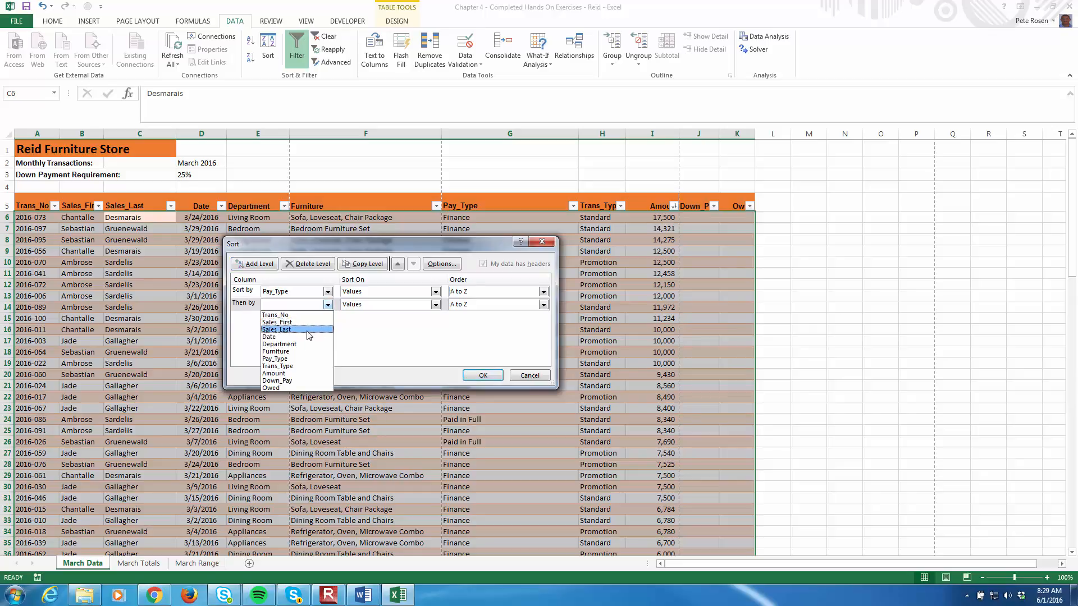
pyautogui.click(301, 366)
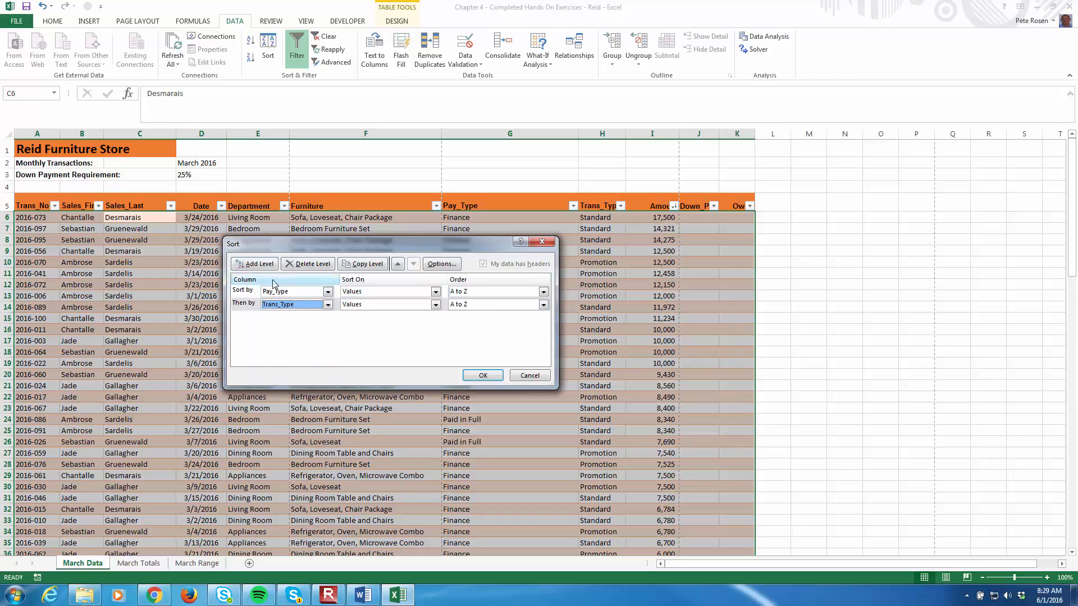
# - Add a third sort level on Amount, largest to smallest, and apply the multi-level sort
pyautogui.click(255, 264)
pyautogui.click(327, 318)
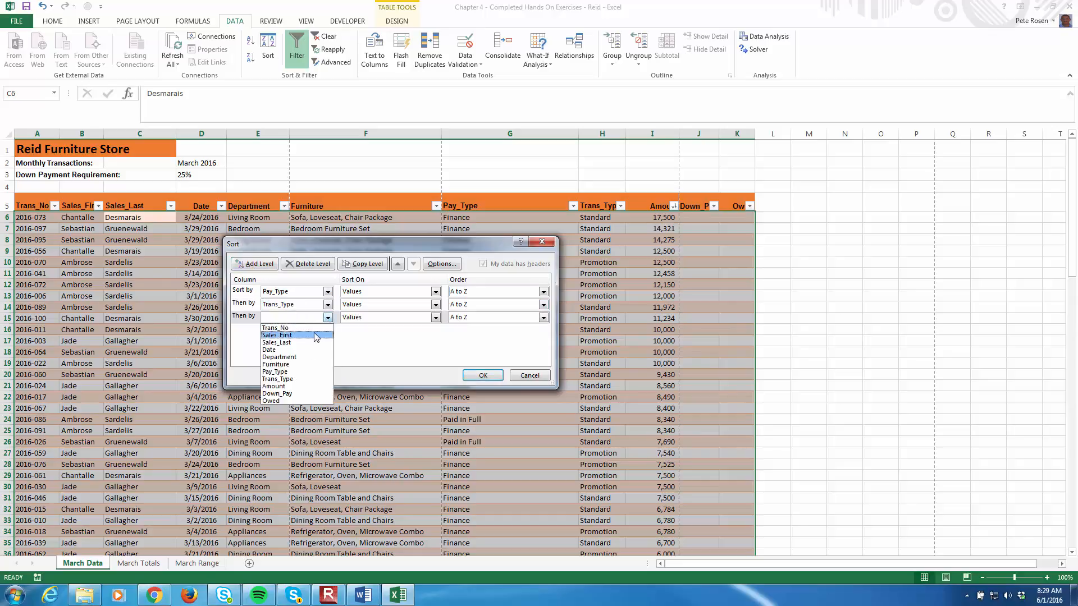
pyautogui.click(308, 387)
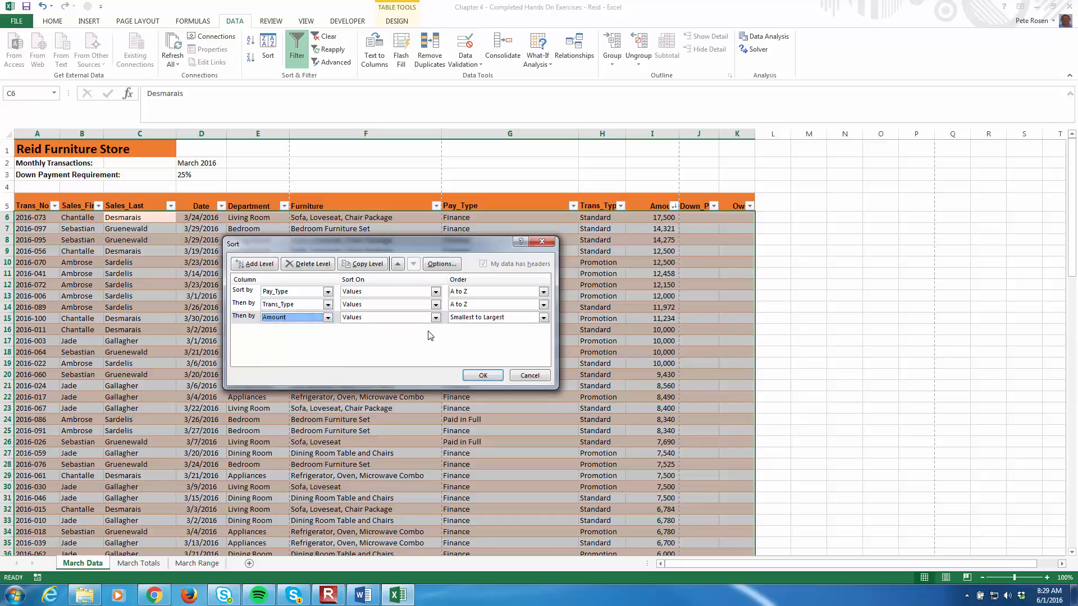
pyautogui.click(486, 318)
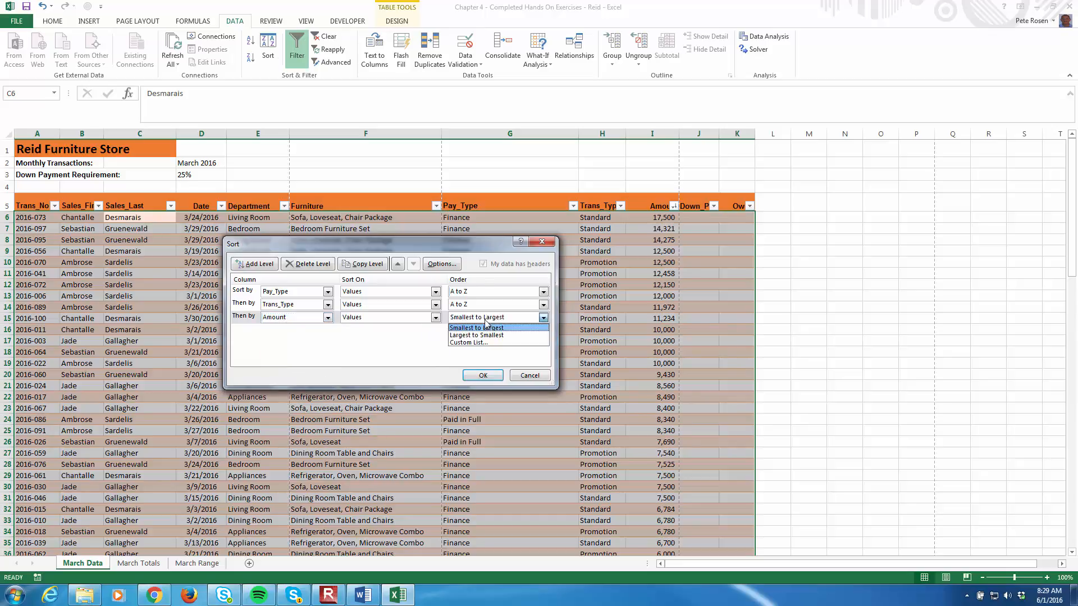
pyautogui.click(488, 335)
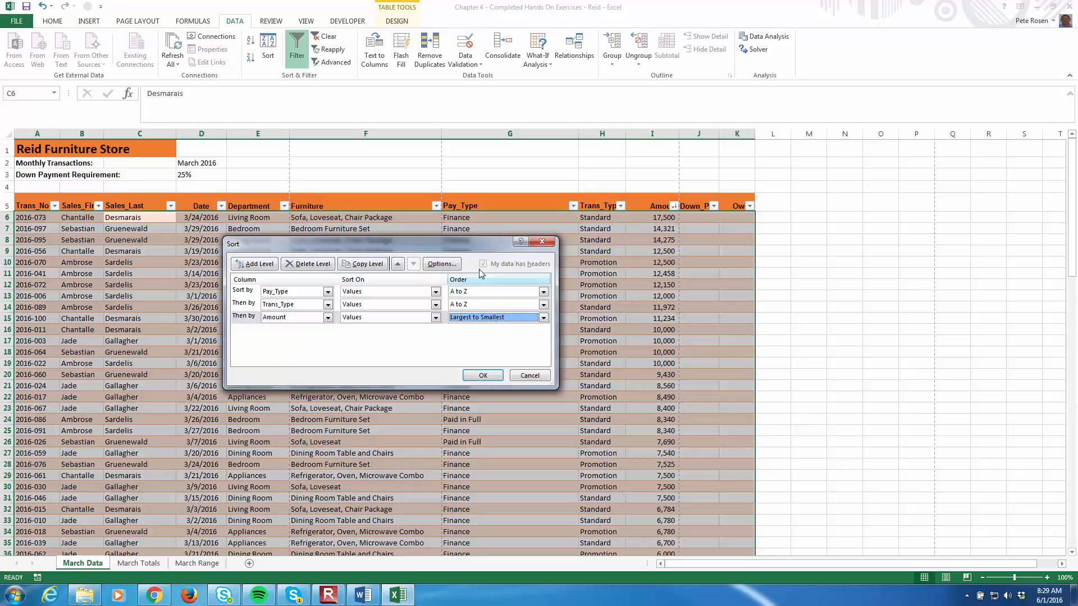
pyautogui.moveTo(457, 248); pyautogui.dragTo(482, 40)
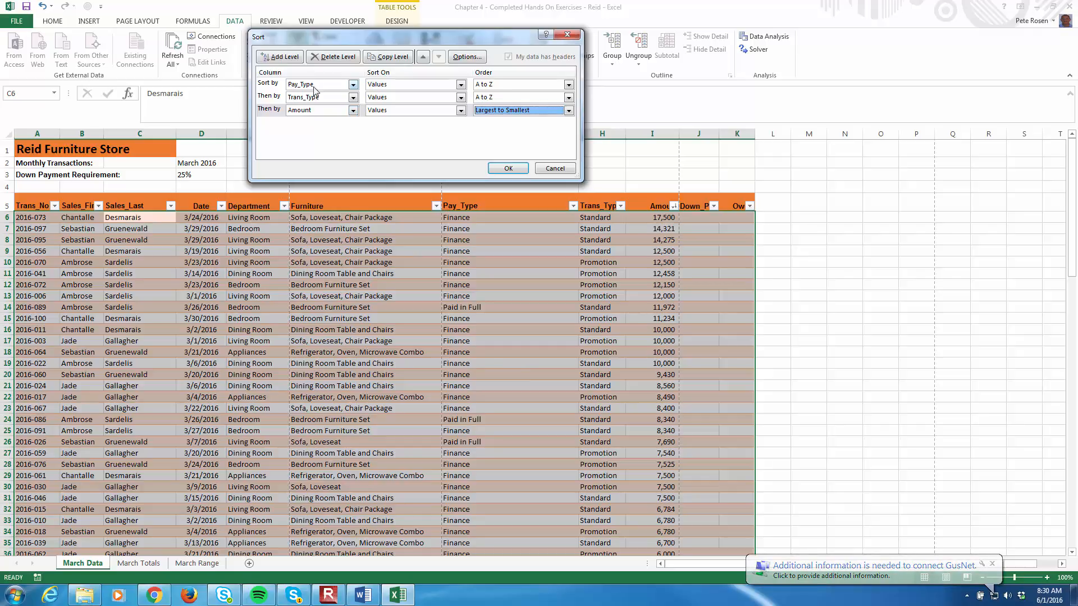
pyautogui.click(508, 169)
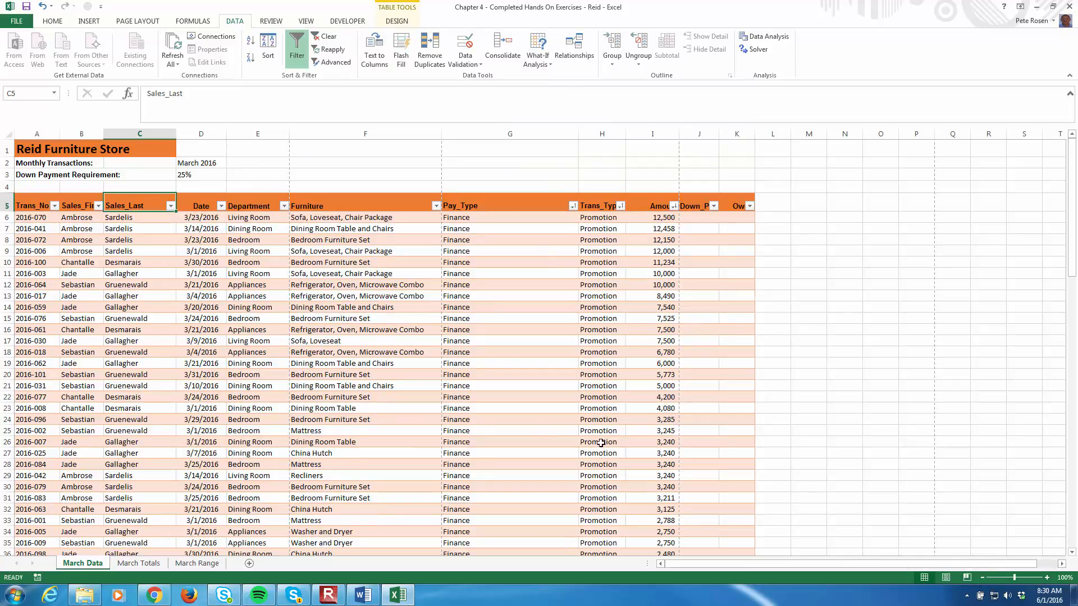
# - Examine the Amount order within the Finance rows and where Trans_Type changes from Promotion to Standard
pyautogui.click(662, 219)
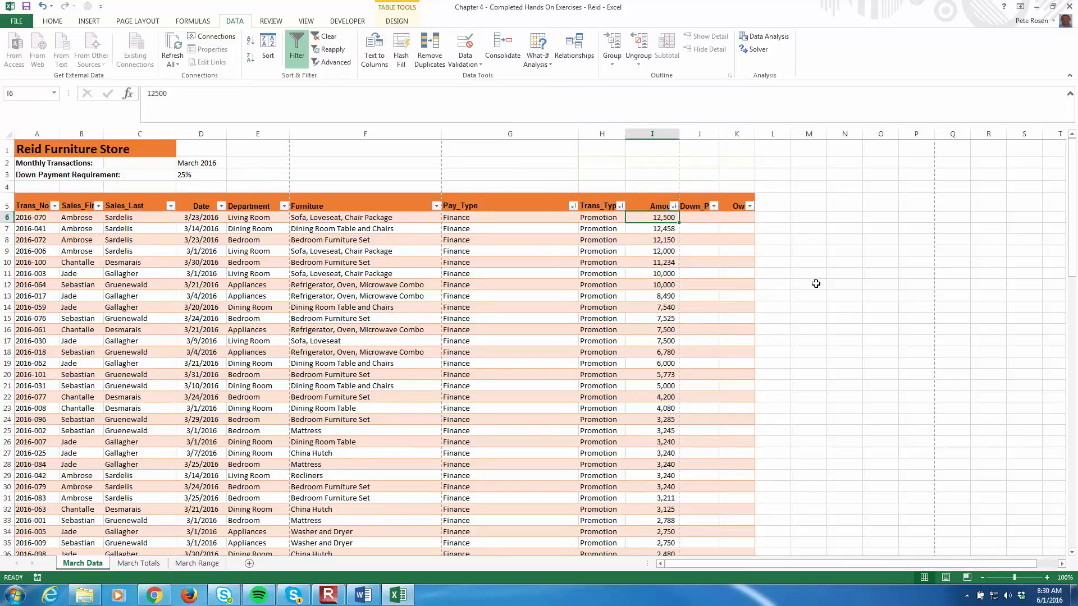
pyautogui.press('Down')
pyautogui.press('Down')
pyautogui.press('Down')
pyautogui.press('Down')
pyautogui.press('Down')
pyautogui.press('Down')
pyautogui.press('Down')
pyautogui.press('Down')
pyautogui.press('Down')
pyautogui.press('Down')
pyautogui.press('Down')
pyautogui.press('Down')
pyautogui.press('Down')
pyautogui.press('Down')
pyautogui.press('Down')
pyautogui.press('Down')
pyautogui.press('Down')
pyautogui.press('Down')
pyautogui.press('Down')
pyautogui.press('Down')
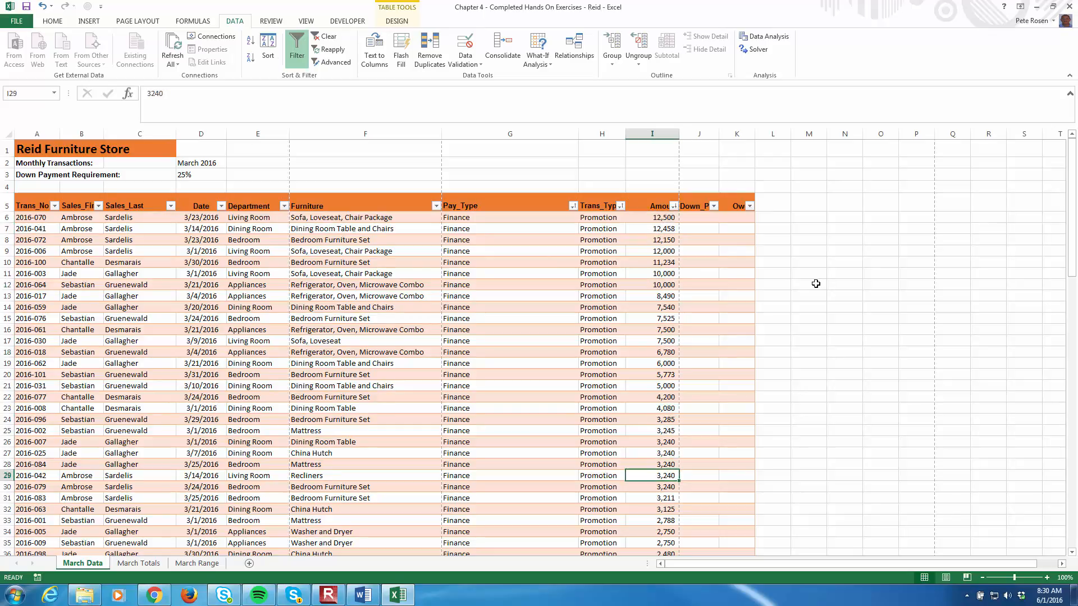
pyautogui.press('Down')
pyautogui.press('Down')
pyautogui.press('Down')
pyautogui.press('Down')
pyautogui.press('Down')
pyautogui.press('Down')
pyautogui.press('Down')
pyautogui.press('Down')
pyautogui.press('Down')
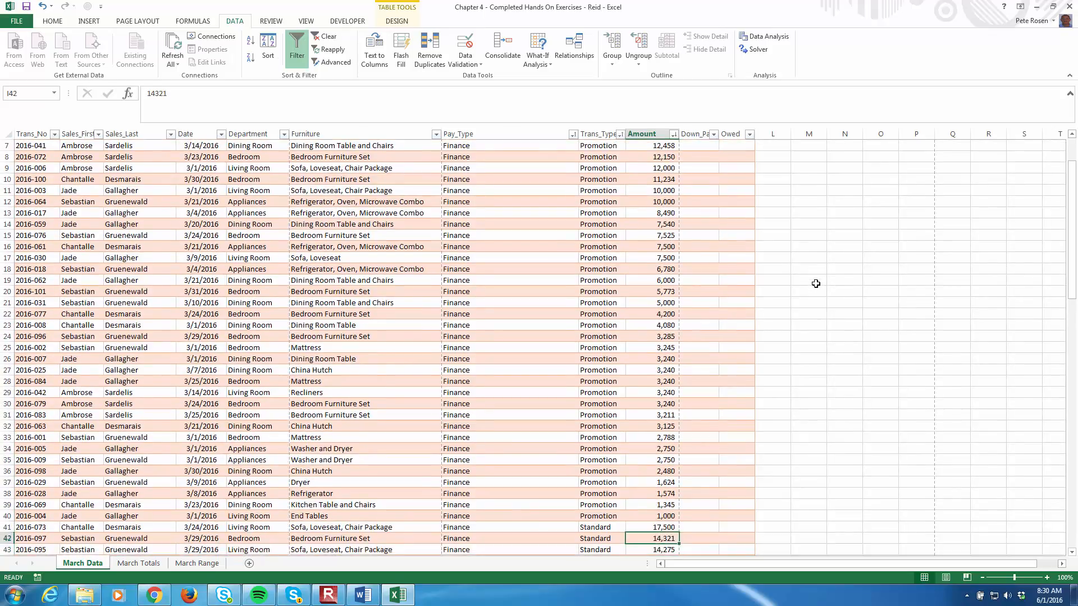
pyautogui.press('Down')
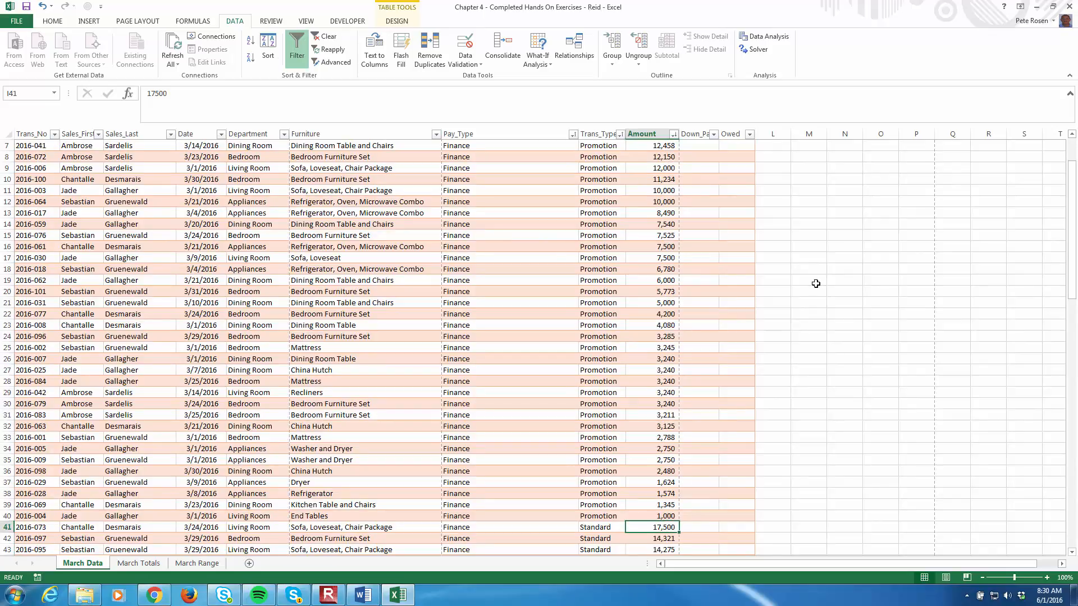
pyautogui.press('Left')
pyautogui.press('Left')
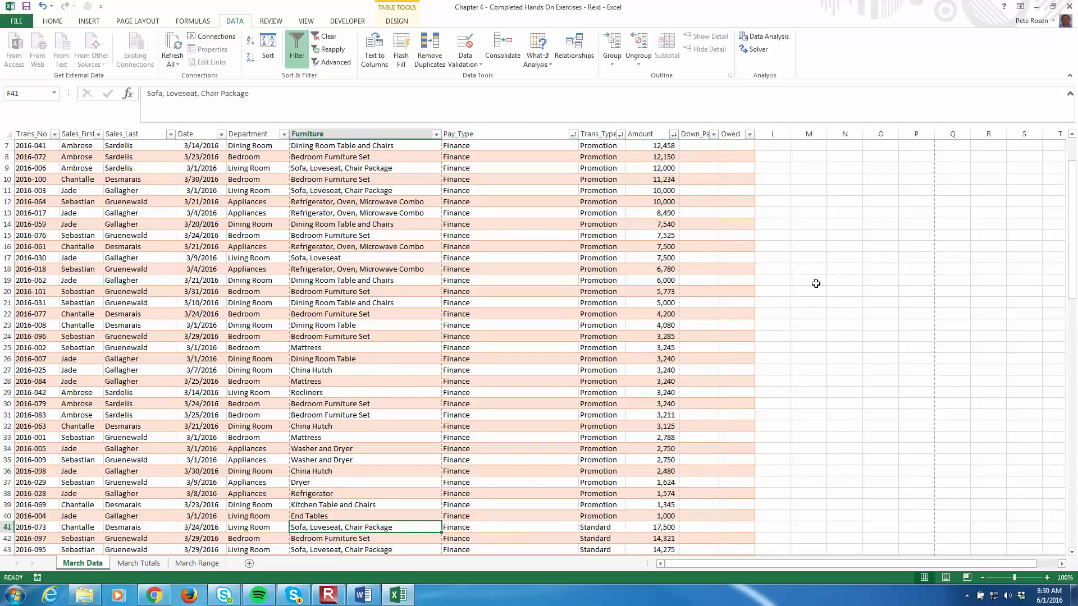
pyautogui.press('Right')
pyautogui.press('Down')
pyautogui.press('Down')
pyautogui.press('Down')
pyautogui.press('Down')
pyautogui.press('Down')
pyautogui.press('Down')
pyautogui.press('Down')
pyautogui.press('Down')
pyautogui.press('Down')
pyautogui.press('Down')
pyautogui.press('Down')
pyautogui.press('Down')
pyautogui.press('Down')
pyautogui.press('Down')
pyautogui.press('Down')
pyautogui.press('Down')
pyautogui.press('Down')
pyautogui.press('Down')
pyautogui.press('Up')
pyautogui.press('Up')
pyautogui.press('Up')
pyautogui.press('Up')
pyautogui.press('Up')
pyautogui.press('Up')
pyautogui.press('Up')
pyautogui.press('Up')
pyautogui.press('Up')
pyautogui.press('Up')
pyautogui.press('Up')
pyautogui.press('Up')
pyautogui.press('Up')
pyautogui.press('Up')
pyautogui.press('Up')
pyautogui.press('Up')
pyautogui.press('Up')
pyautogui.press('Up')
pyautogui.press('Right')
pyautogui.press('Right')
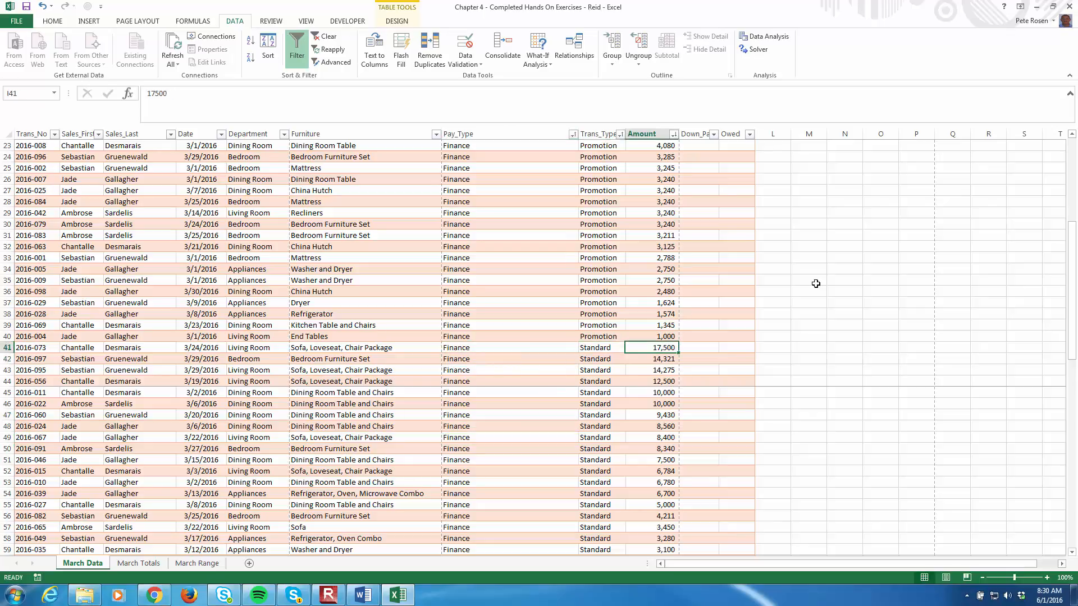
# - Examine the Amount order in the Finance Standard rows and the row where Pay_Type switches to Paid in Full
pyautogui.press('Down')
pyautogui.press('Down')
pyautogui.press('Down')
pyautogui.press('Down')
pyautogui.press('Down')
pyautogui.press('Down')
pyautogui.press('Down')
pyautogui.press('Down')
pyautogui.press('Down')
pyautogui.press('Down')
pyautogui.press('Down')
pyautogui.press('Down')
pyautogui.press('Down')
pyautogui.press('Down')
pyautogui.press('Down')
pyautogui.press('Down')
pyautogui.press('Down')
pyautogui.press('Down')
pyautogui.press('Down')
pyautogui.press('Down')
pyautogui.press('Down')
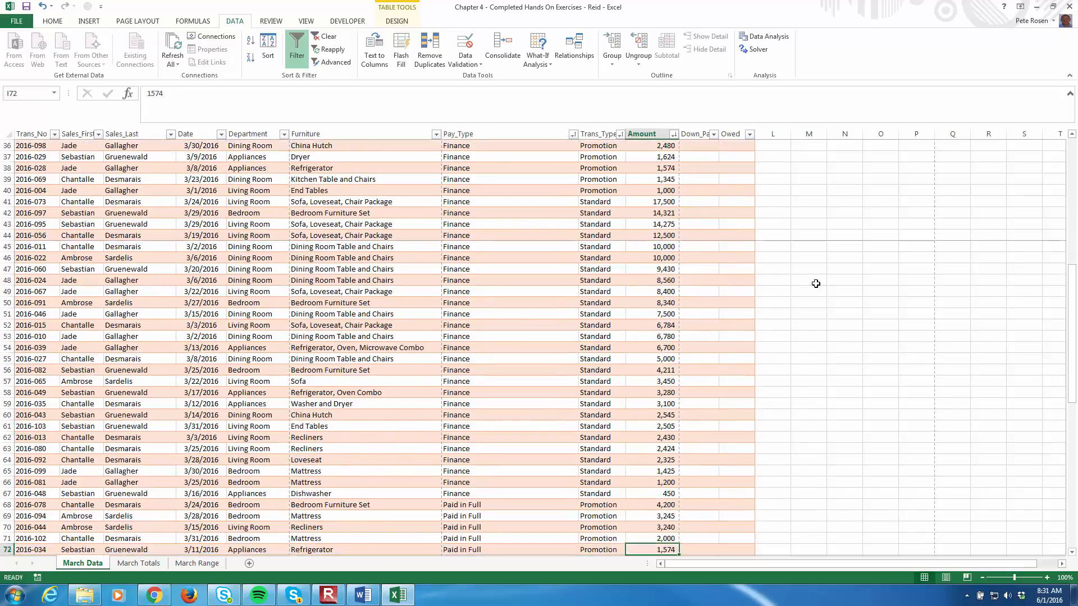
pyautogui.press('Up')
pyautogui.press('Up')
pyautogui.press('Up')
pyautogui.press('Up')
pyautogui.press('Up')
pyautogui.press('Up')
pyautogui.press('Left')
pyautogui.press('Left')
pyautogui.press('Left')
pyautogui.press('Right')
# - Review the Trans_Type and Amount order within the Paid in Full rows, then return to the table's first record
pyautogui.press('Down')
pyautogui.press('Down')
pyautogui.press('Down')
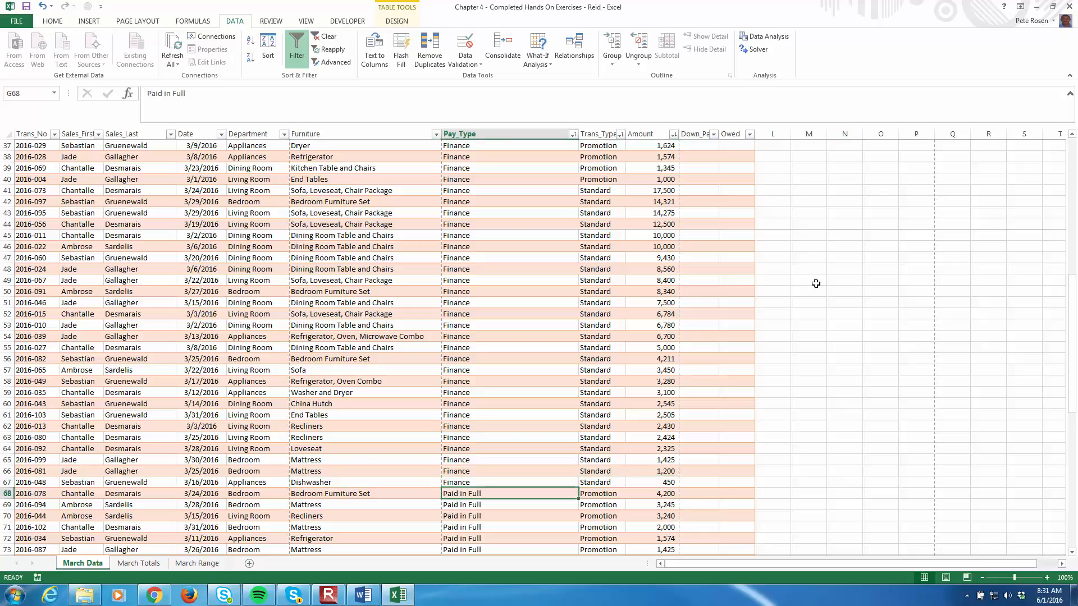
pyautogui.press('Down')
pyautogui.press('Down')
pyautogui.press('Down')
pyautogui.press('Down')
pyautogui.press('Down')
pyautogui.press('Down')
pyautogui.press('Down')
pyautogui.press('Down')
pyautogui.press('Down')
pyautogui.press('Down')
pyautogui.press('Down')
pyautogui.press('Down')
pyautogui.press('Down')
pyautogui.press('Down')
pyautogui.press('Down')
pyautogui.press('Down')
pyautogui.press('Down')
pyautogui.press('Down')
pyautogui.press('Down')
pyautogui.press('Down')
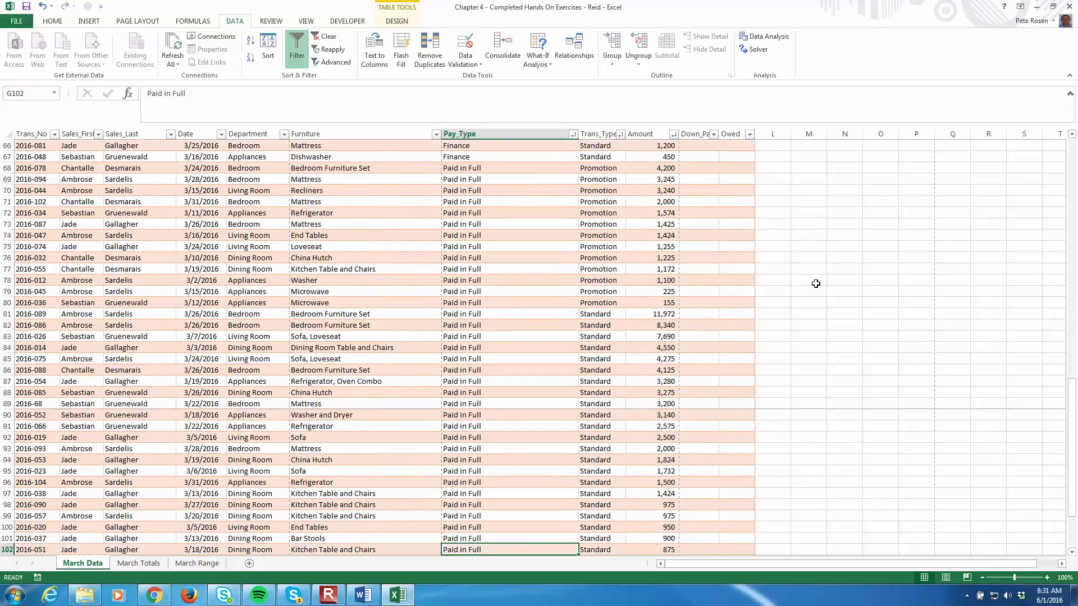
pyautogui.press('Up')
pyautogui.press('Up')
pyautogui.press('Up')
pyautogui.press('Up')
pyautogui.press('Up')
pyautogui.press('Up')
pyautogui.press('Up')
pyautogui.press('Up')
pyautogui.press('Up')
pyautogui.press('Up')
pyautogui.press('Up')
pyautogui.press('Up')
pyautogui.press('Up')
pyautogui.press('Up')
pyautogui.press('Up')
pyautogui.press('Up')
pyautogui.press('Up')
pyautogui.press('Up')
pyautogui.press('Up')
pyautogui.press('Up')
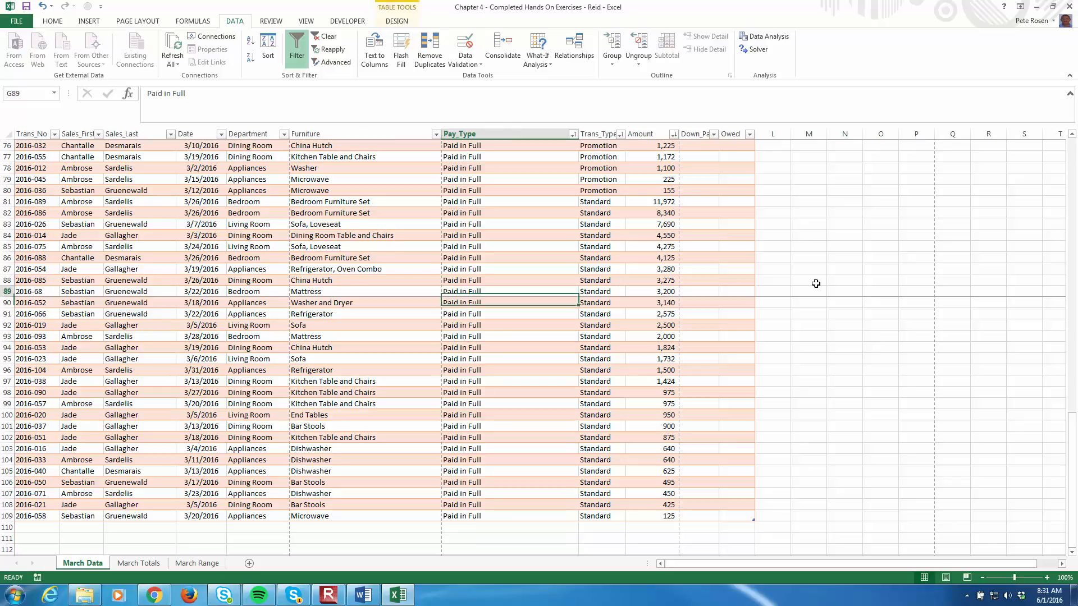
pyautogui.press('Up')
pyautogui.press('Up')
pyautogui.press('Up')
pyautogui.press('Up')
pyautogui.press('Up')
pyautogui.press('Up')
pyautogui.press('Up')
pyautogui.press('Up')
pyautogui.press('Up')
pyautogui.press('Up')
pyautogui.press('Up')
pyautogui.press('Up')
pyautogui.press('Up')
pyautogui.press('Up')
pyautogui.press('Up')
pyautogui.press('Up')
pyautogui.press('Up')
pyautogui.press('Up')
pyautogui.press('Up')
pyautogui.press('Up')
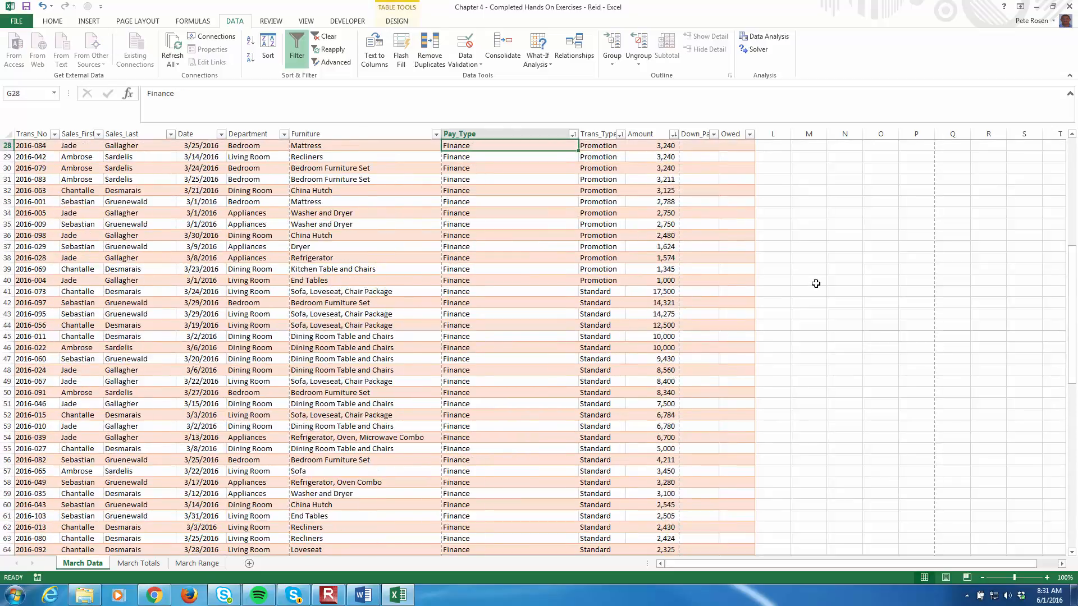
pyautogui.press('Down')
pyautogui.press('Down')
pyautogui.press('Down')
pyautogui.press('Down')
pyautogui.press('Down')
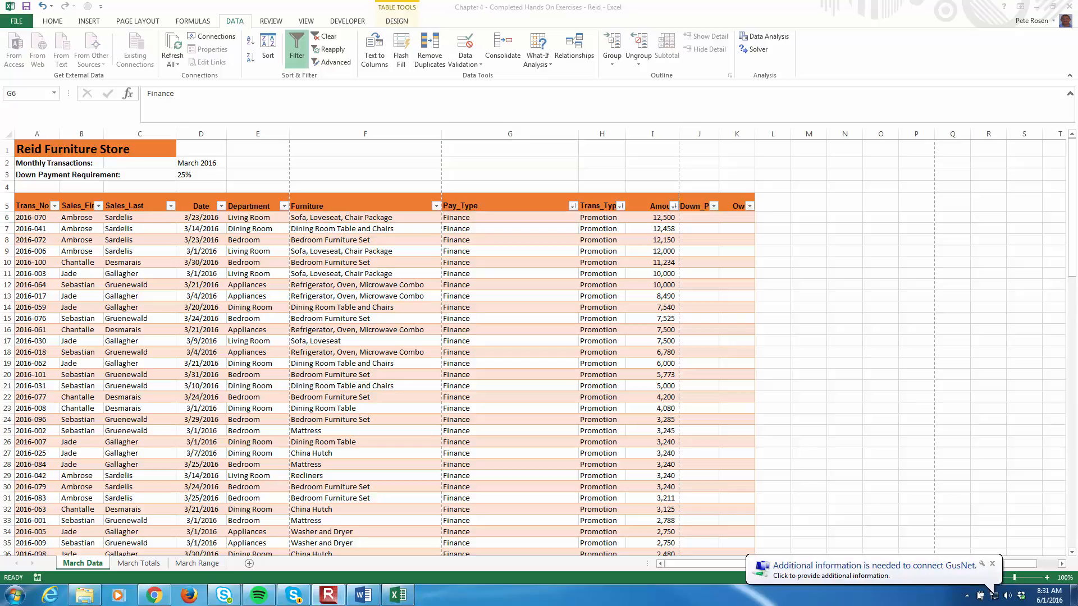
# - Filter the Sales_Last column to show only the second listed salesperson's transactions
pyautogui.click(194, 245)
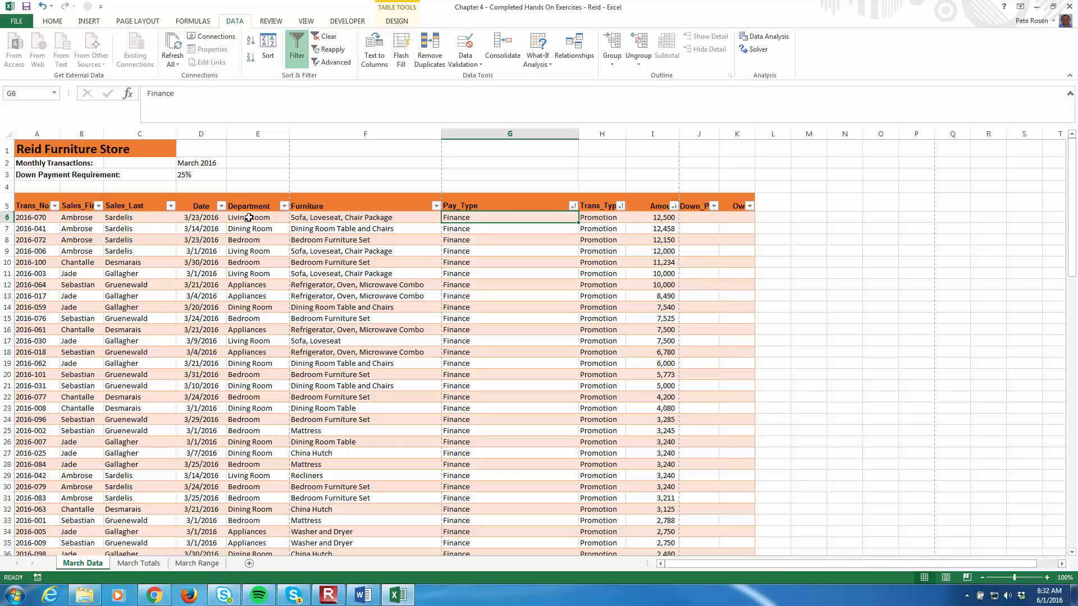
pyautogui.click(171, 206)
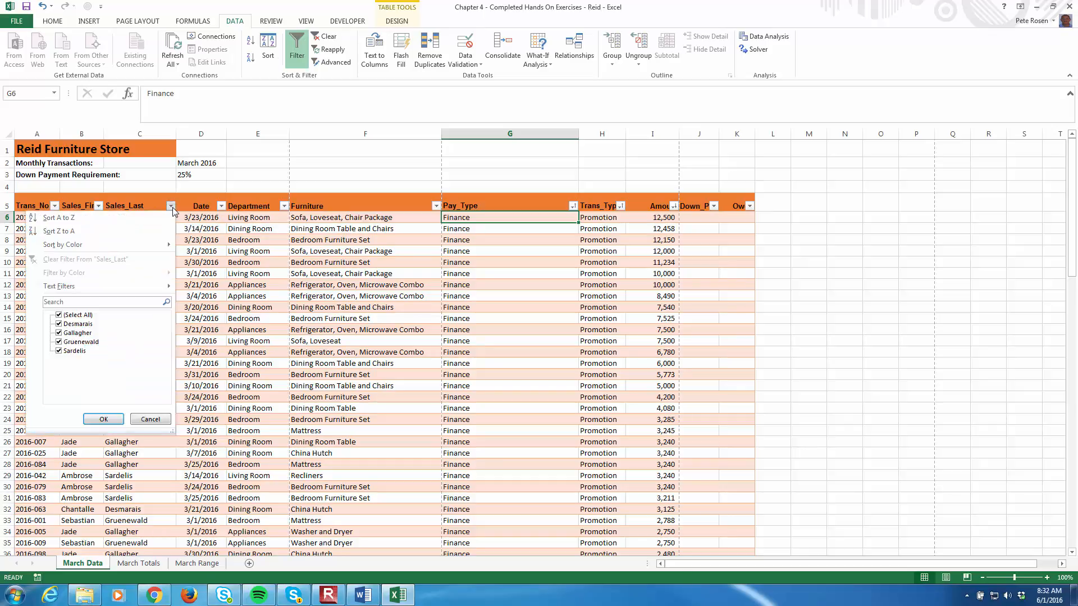
pyautogui.click(59, 316)
pyautogui.click(59, 333)
pyautogui.click(104, 419)
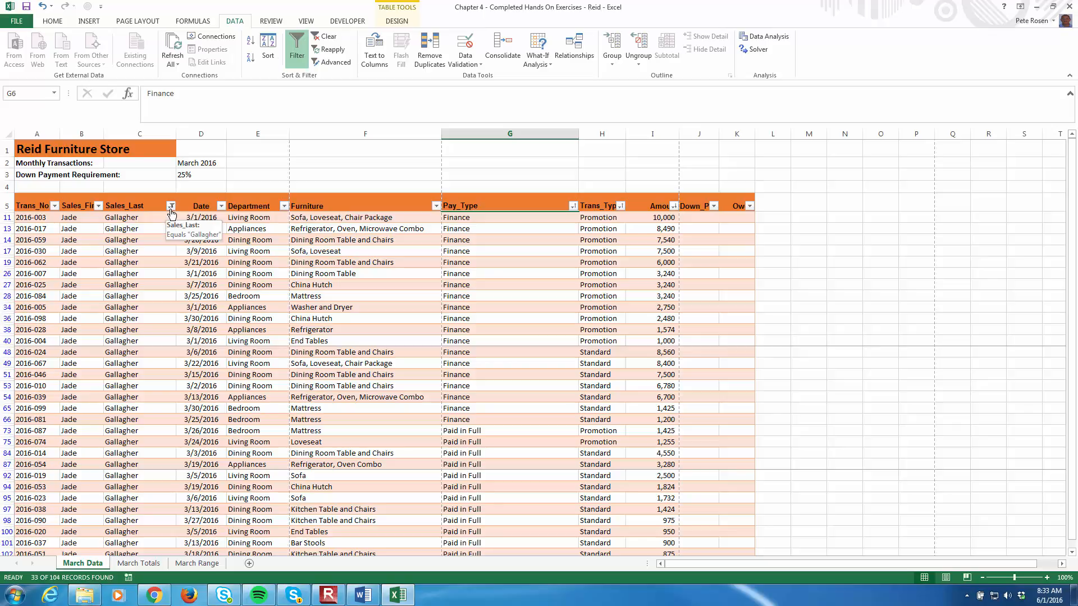
# - Filter the Department column to show only Dining Room transactions
pyautogui.click(284, 207)
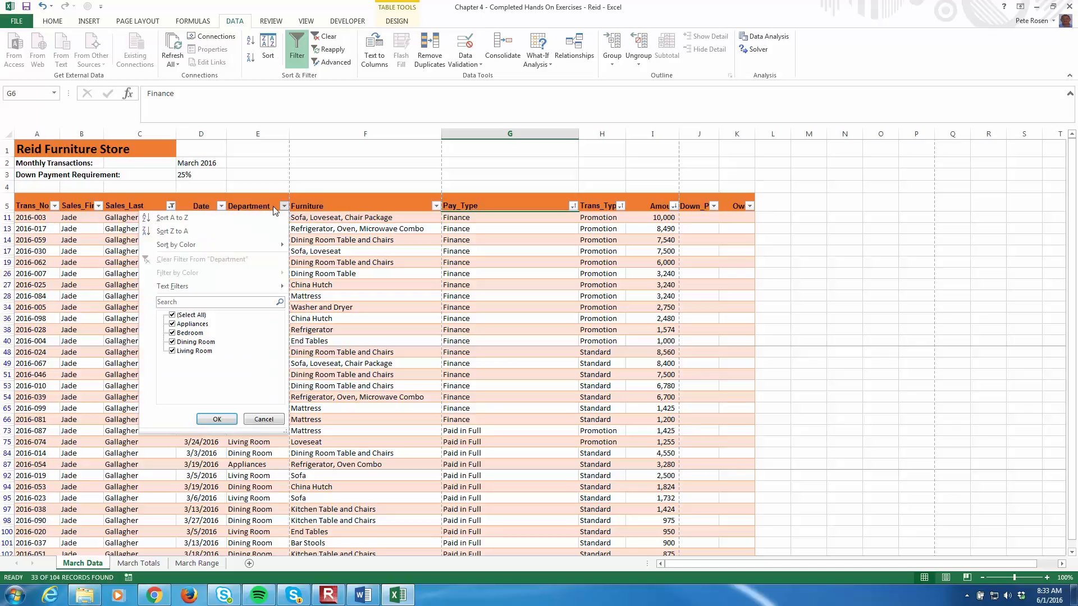
pyautogui.click(173, 315)
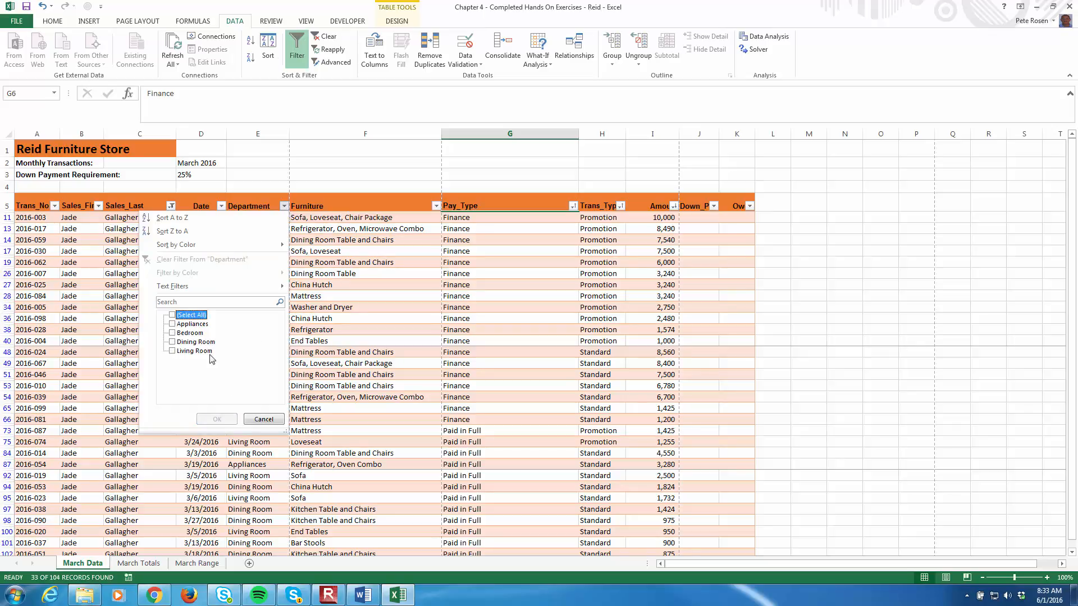
pyautogui.click(171, 342)
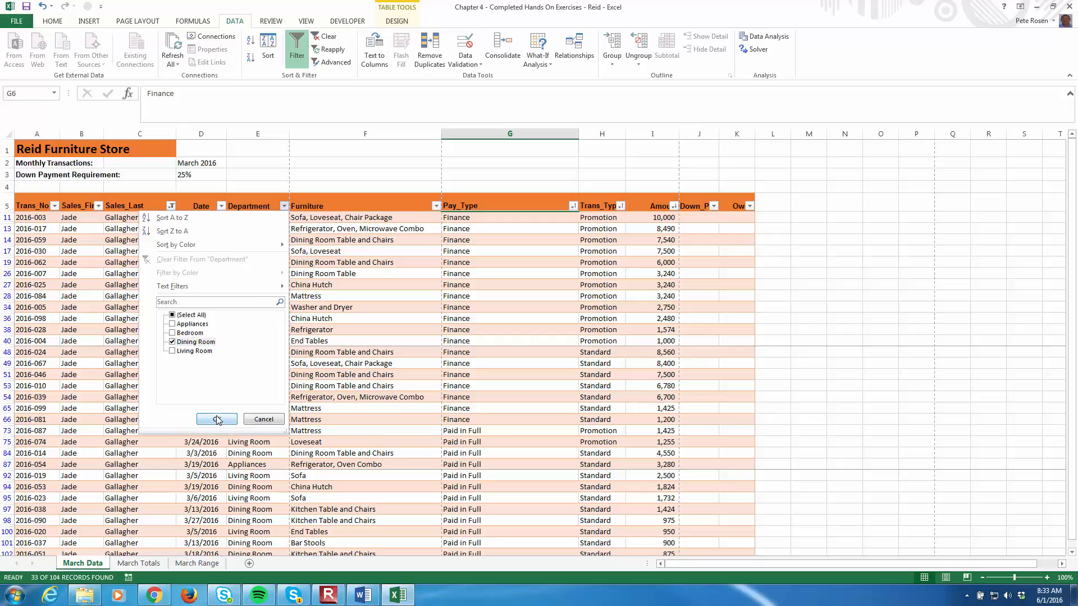
pyautogui.click(217, 420)
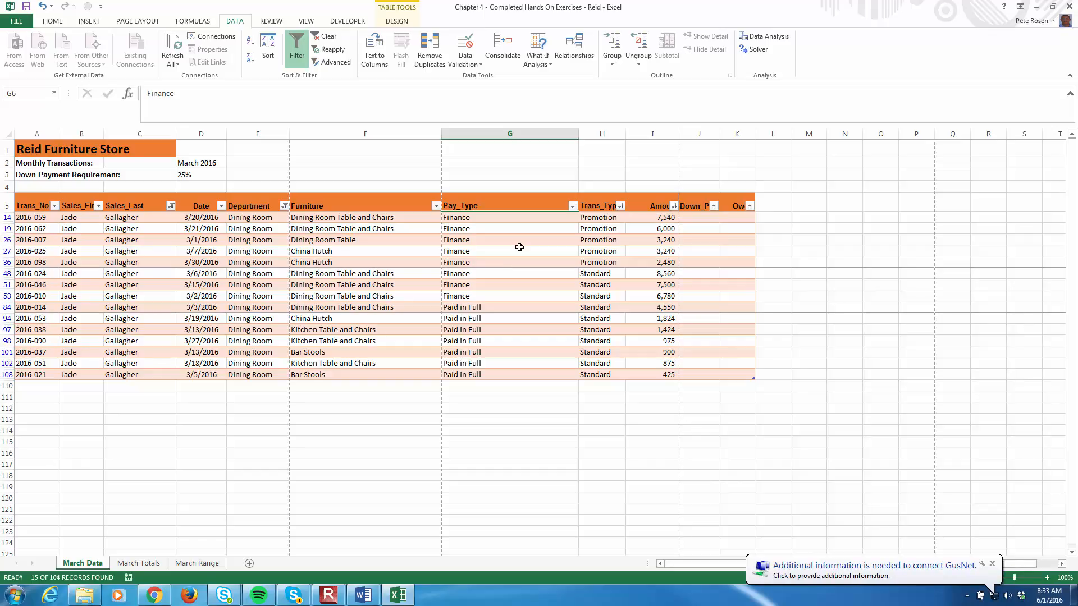
# - Filter the Amount column to show only values greater than or equal to 5000
pyautogui.click(675, 206)
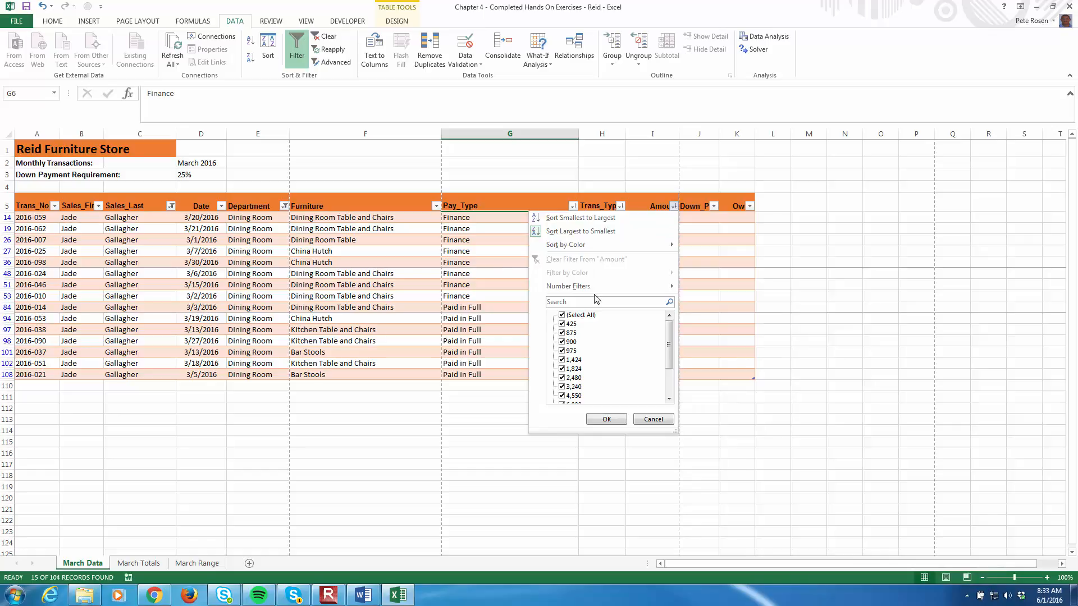
pyautogui.moveTo(564, 288)
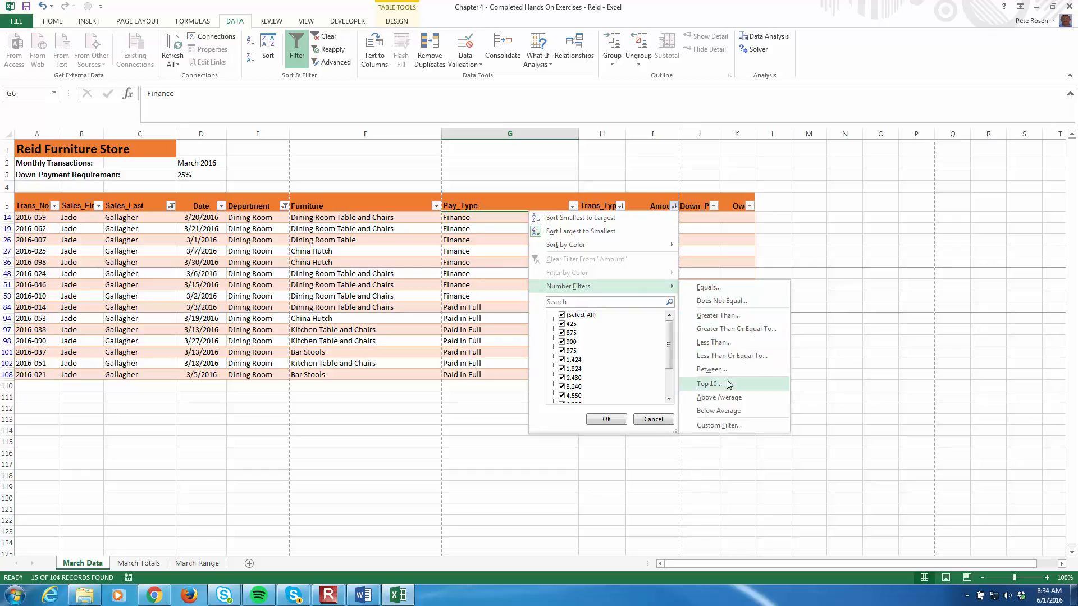
pyautogui.click(744, 334)
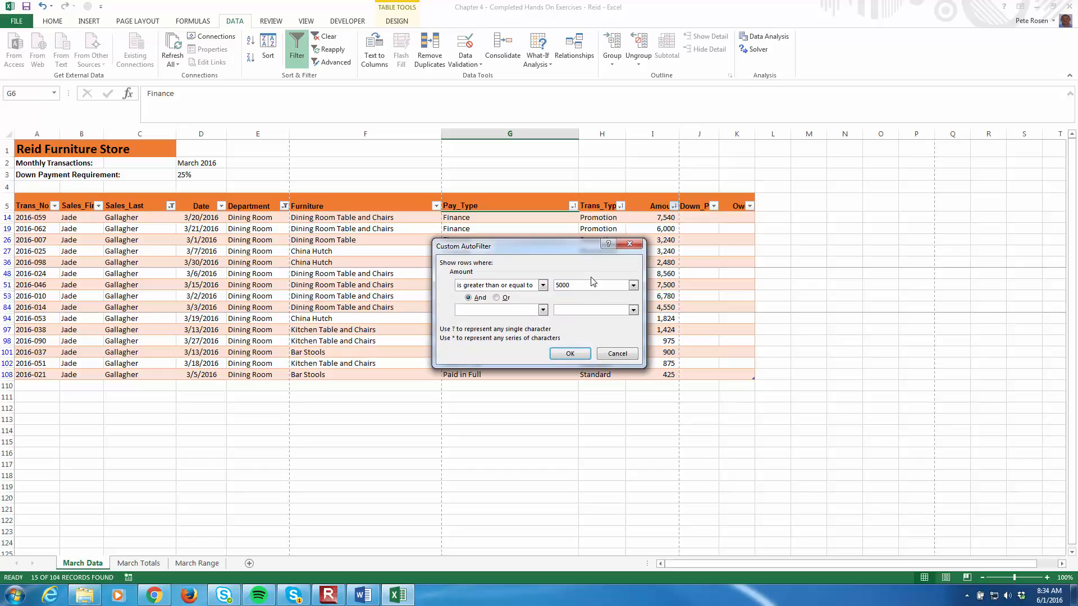
pyautogui.click(571, 353)
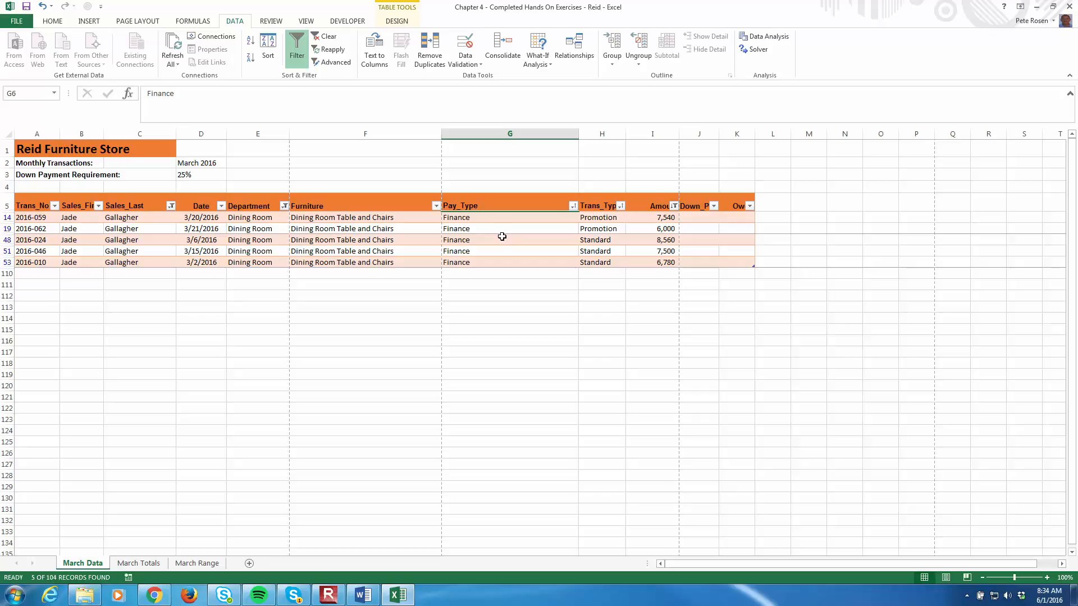
# - Filter the Date column to show only transactions between 3/16/2016 and 3/31/2016, inclusive
pyautogui.click(221, 206)
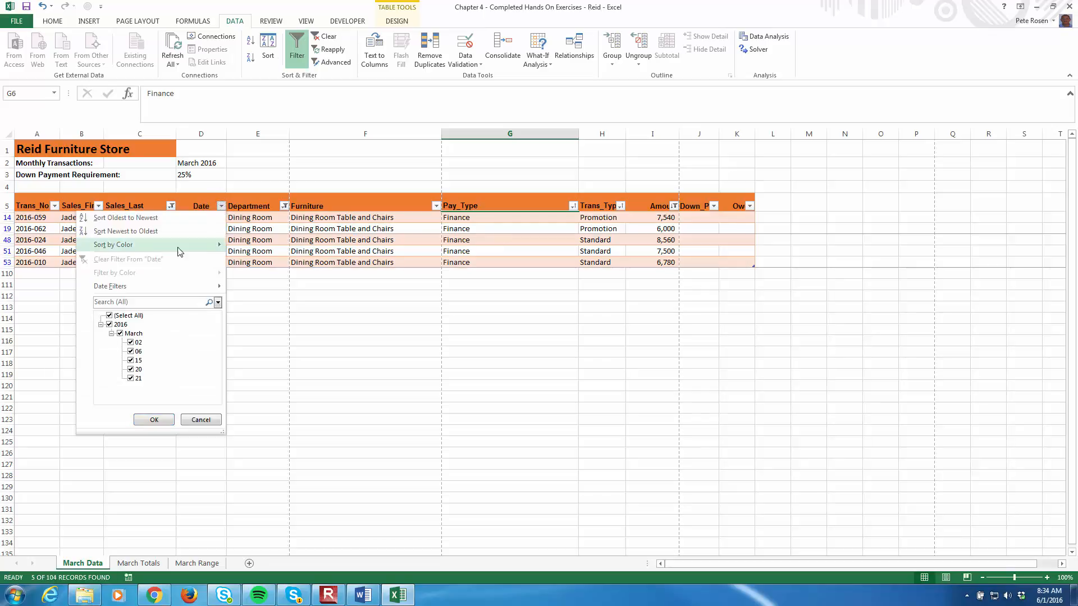
pyautogui.moveTo(160, 291)
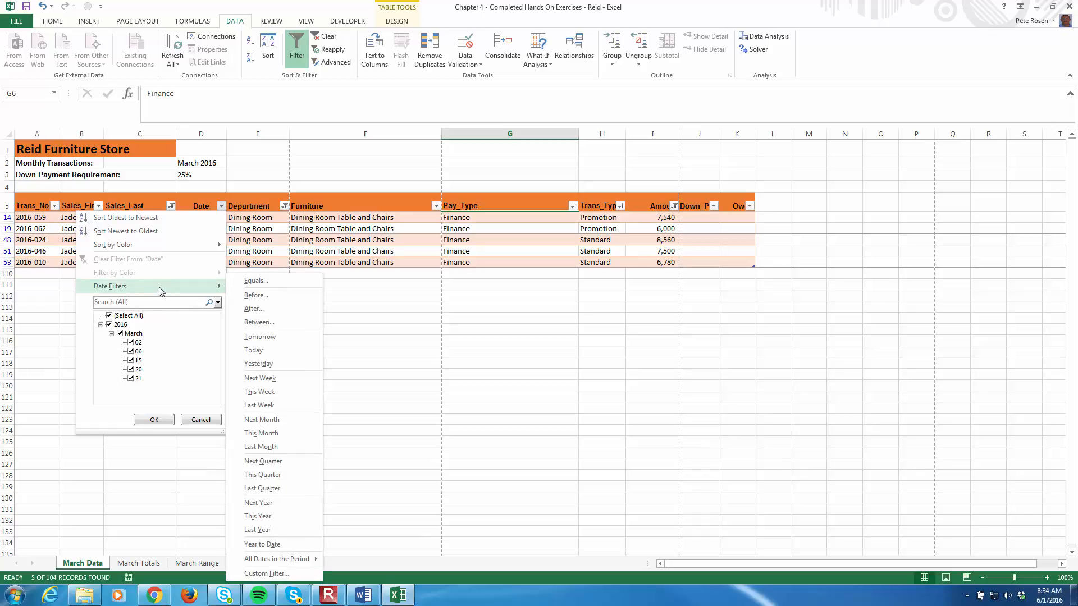
pyautogui.click(270, 328)
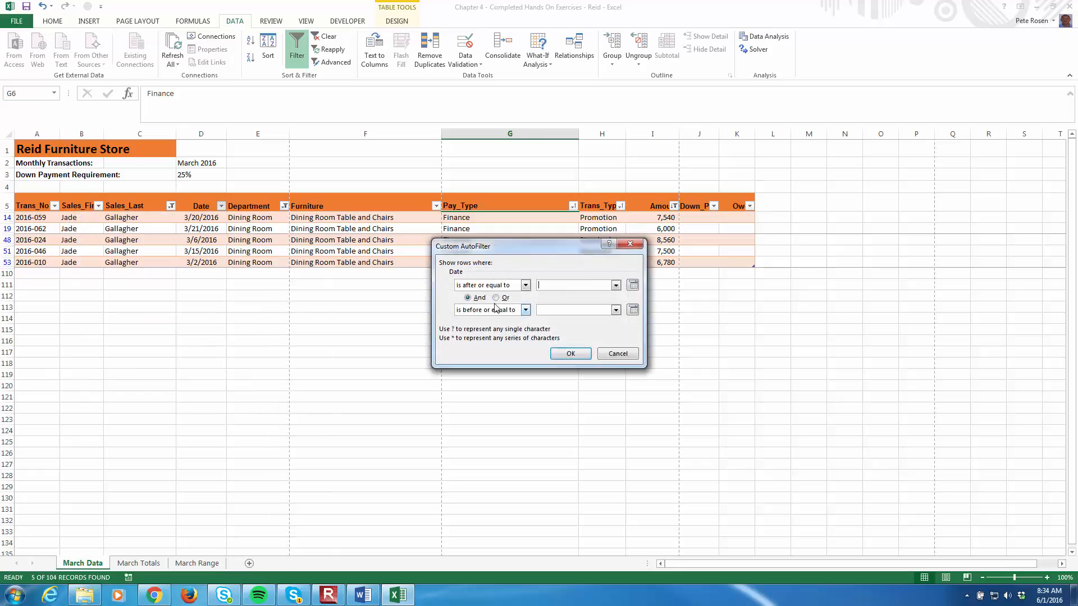
pyautogui.click(549, 286)
pyautogui.click(571, 354)
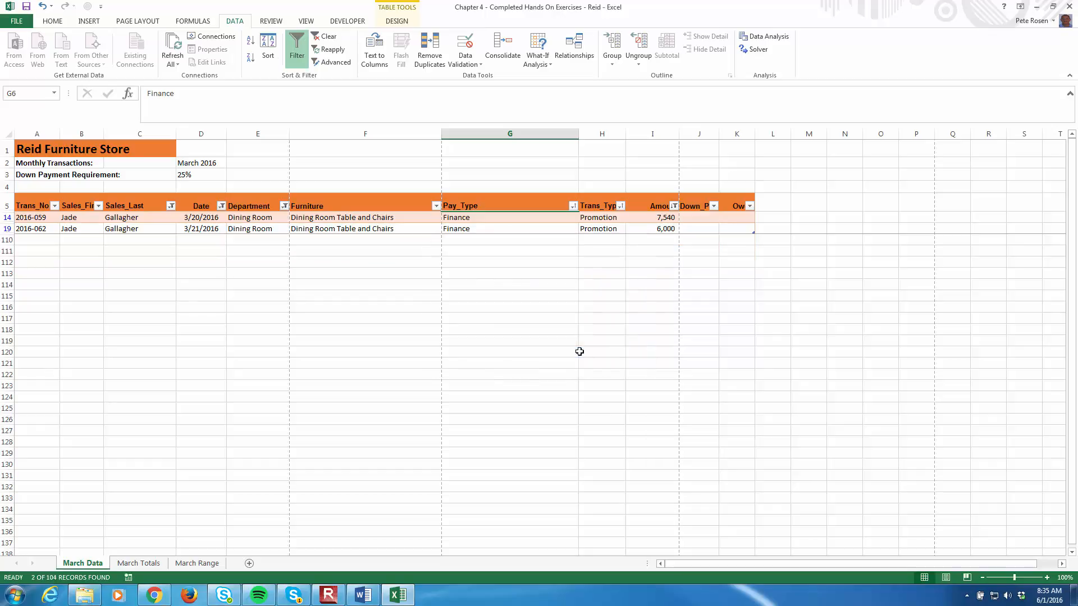